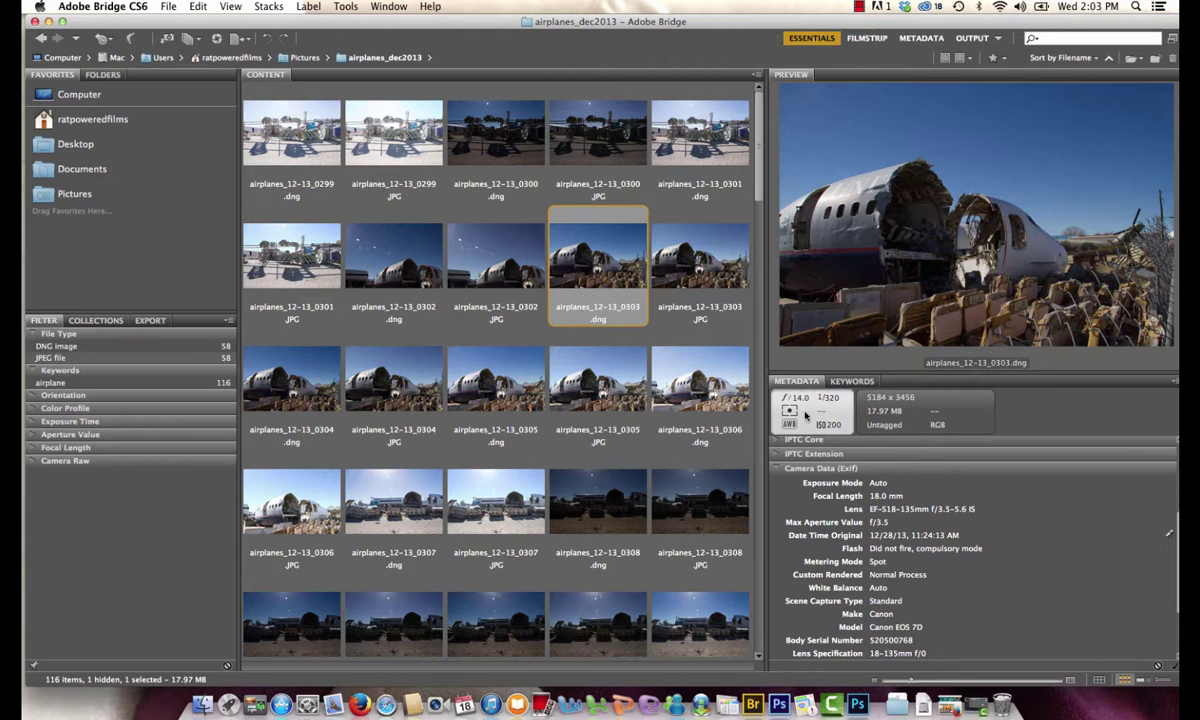
Preview the dark airplane-yard photos one after another, from airplanes_12-13_0308.dng to airplanes_12-13_0311.dng.
{"action": "left_click", "coordinate": [601, 531]}
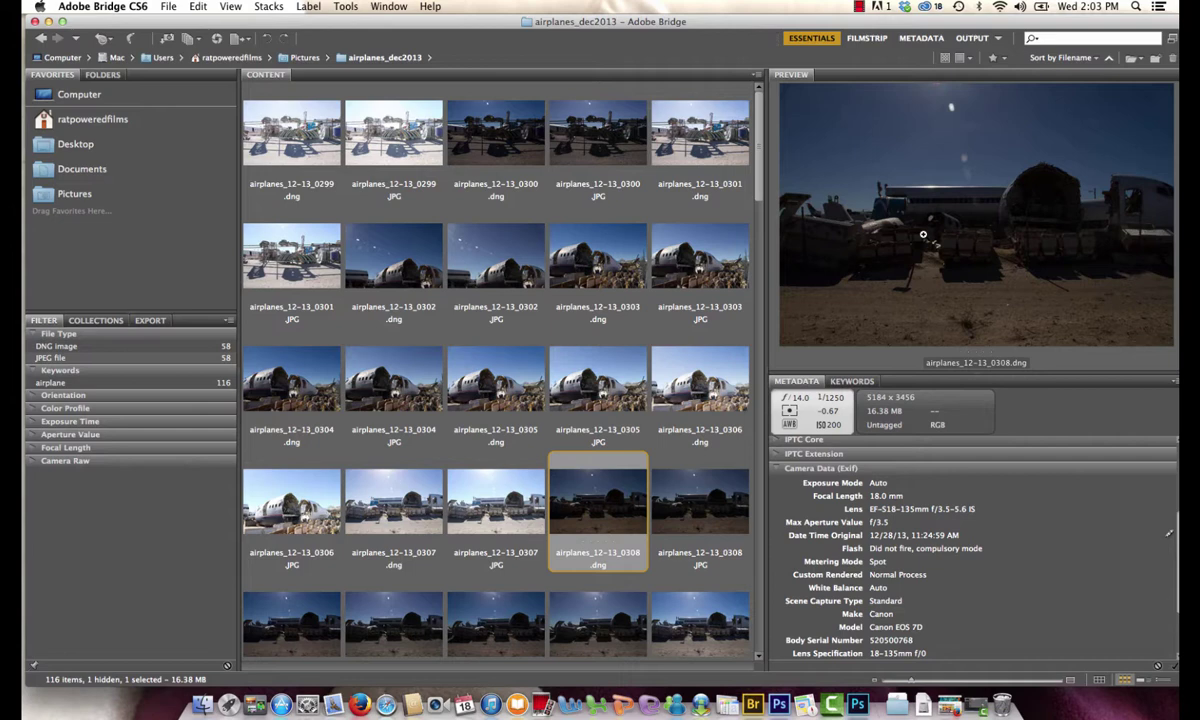
{"action": "key", "text": "Right"}
{"action": "key", "text": "Right"}
{"action": "key", "text": "Right"}
{"action": "key", "text": "Right"}
{"action": "key", "text": "Right"}
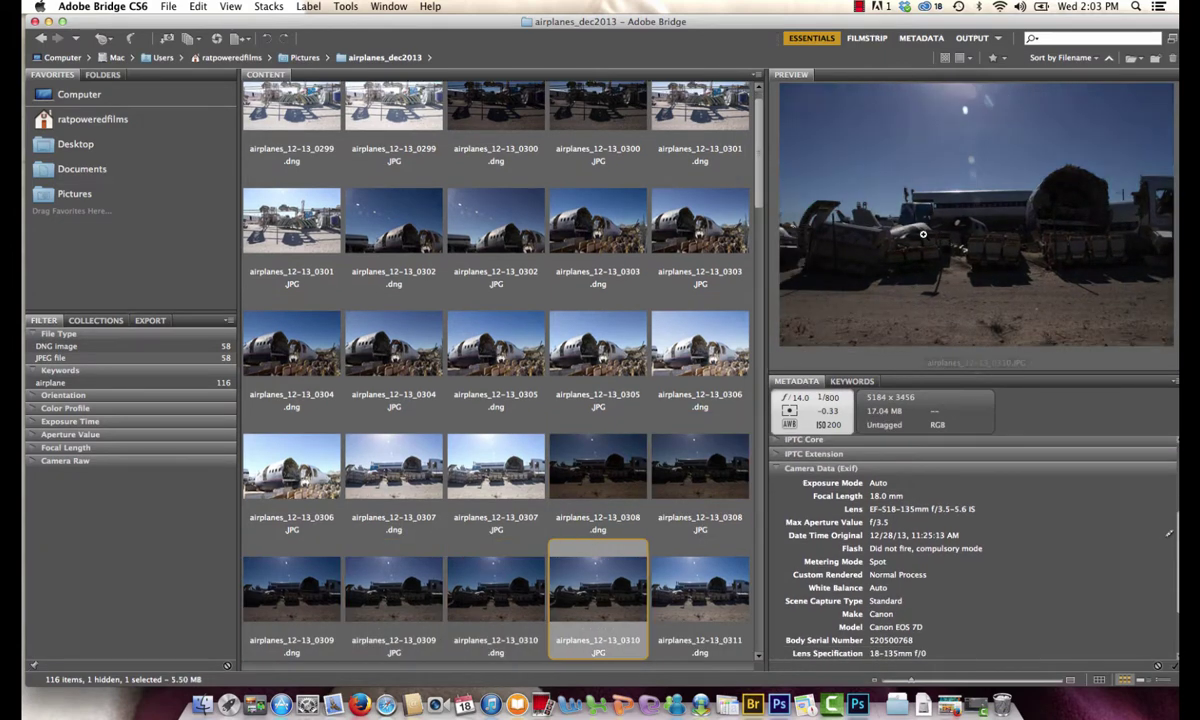
{"action": "key", "text": "Right"}
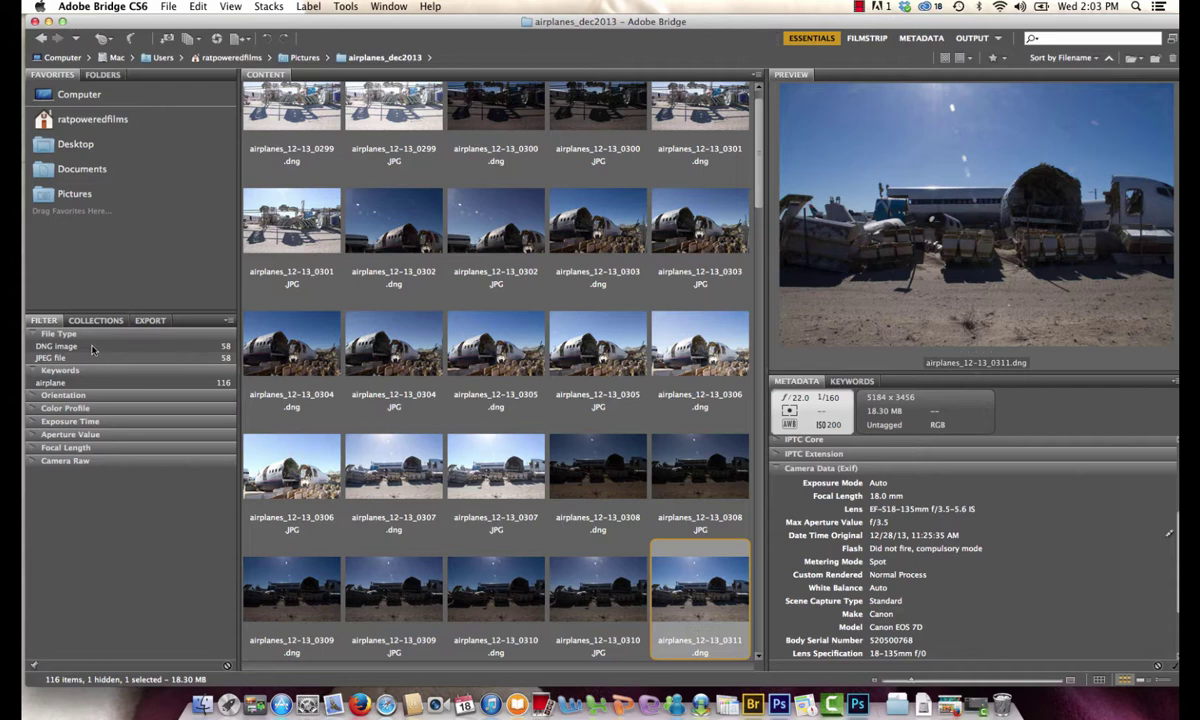
Compare the previews of the DNG and JPG versions of airplanes_12-13_0304.
{"action": "left_click", "coordinate": [306, 338]}
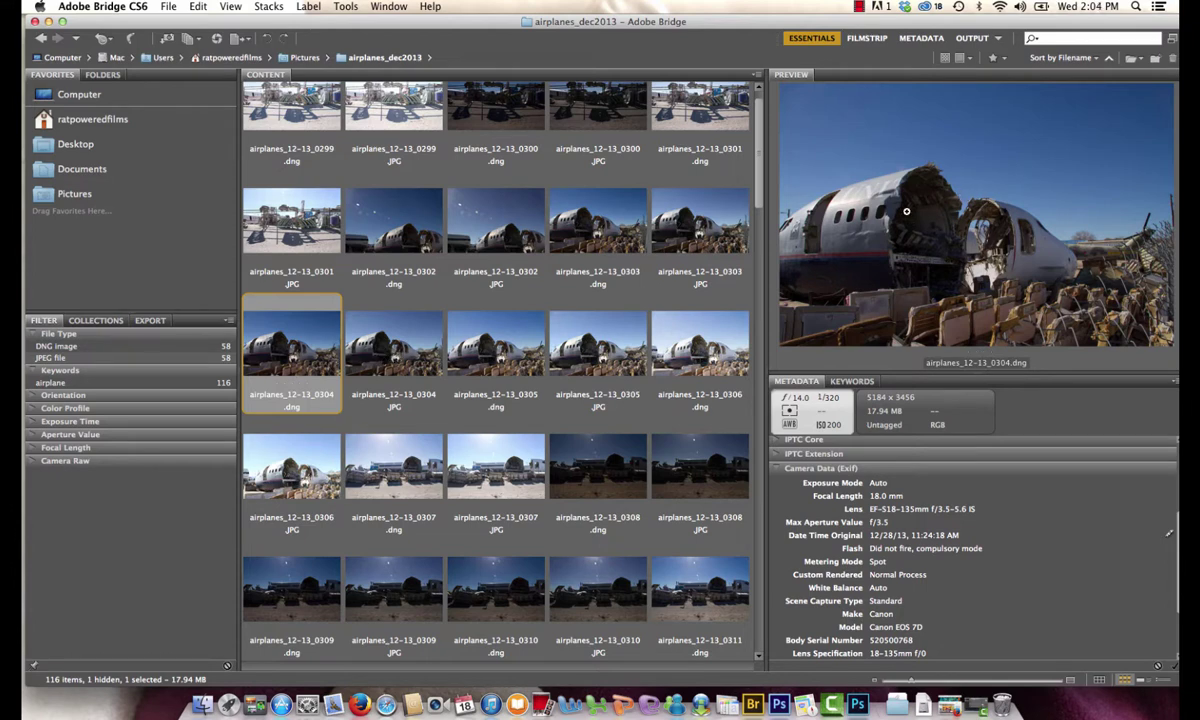
{"action": "key", "text": "Left"}
{"action": "key", "text": "Right"}
{"action": "key", "text": "Right"}
{"action": "key", "text": "Left"}
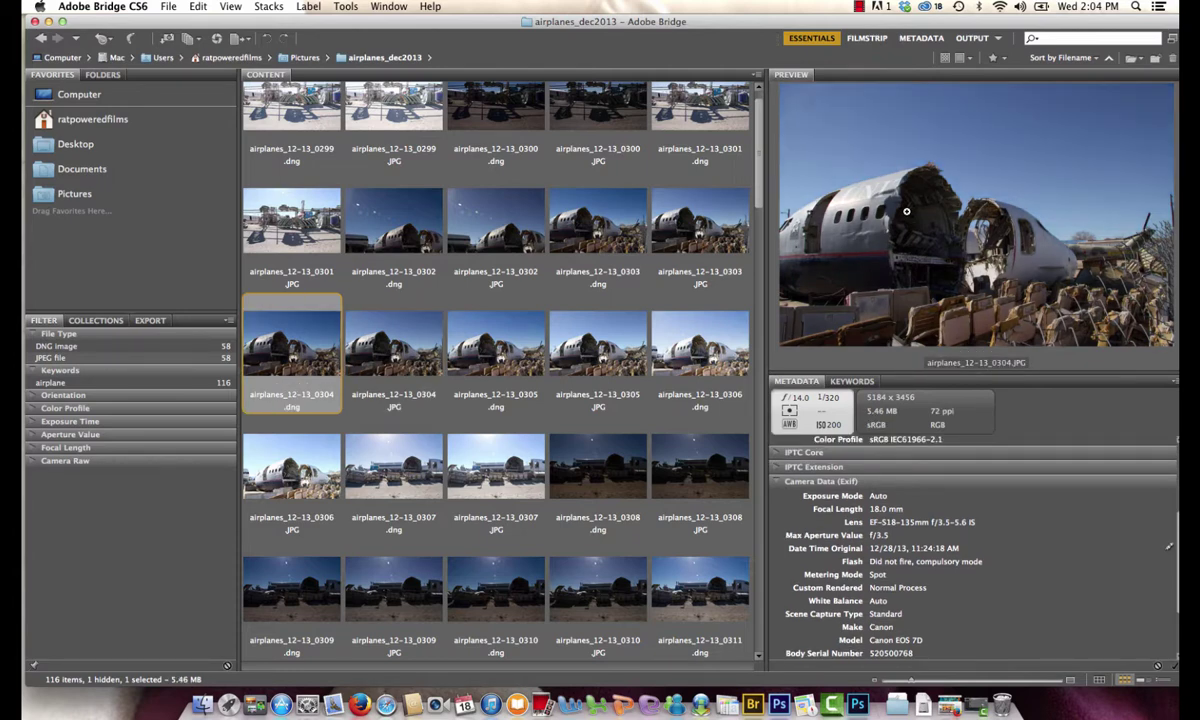
{"action": "key", "text": "Right"}
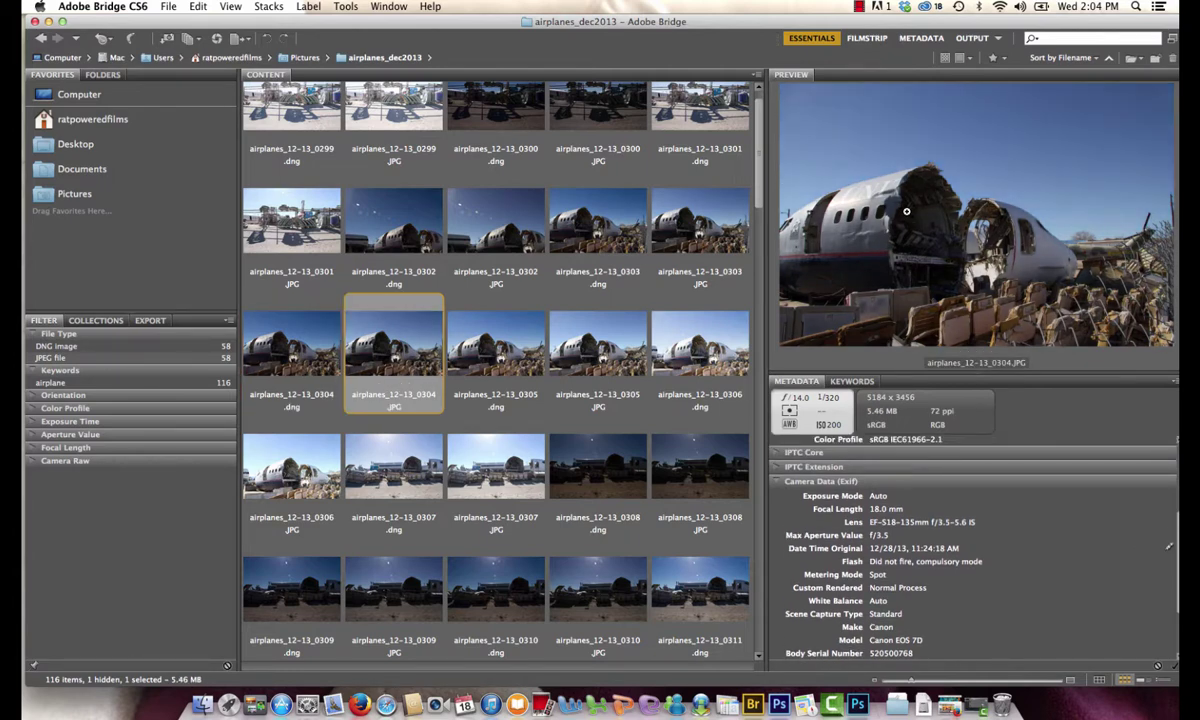
Filter the airplanes_dec2013 folder to show only DNG images and select all of them.
{"action": "left_click", "coordinate": [118, 347]}
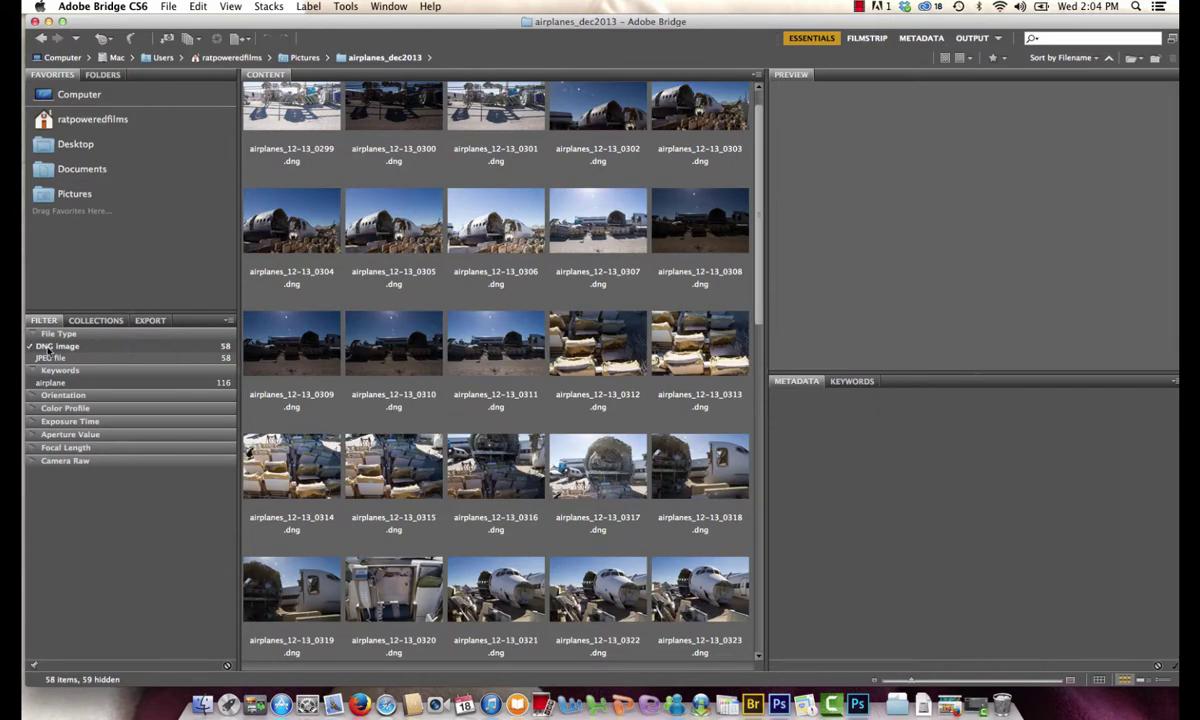
{"action": "scroll", "coordinate": [338, 170], "scroll_direction": "up", "scroll_amount": 1}
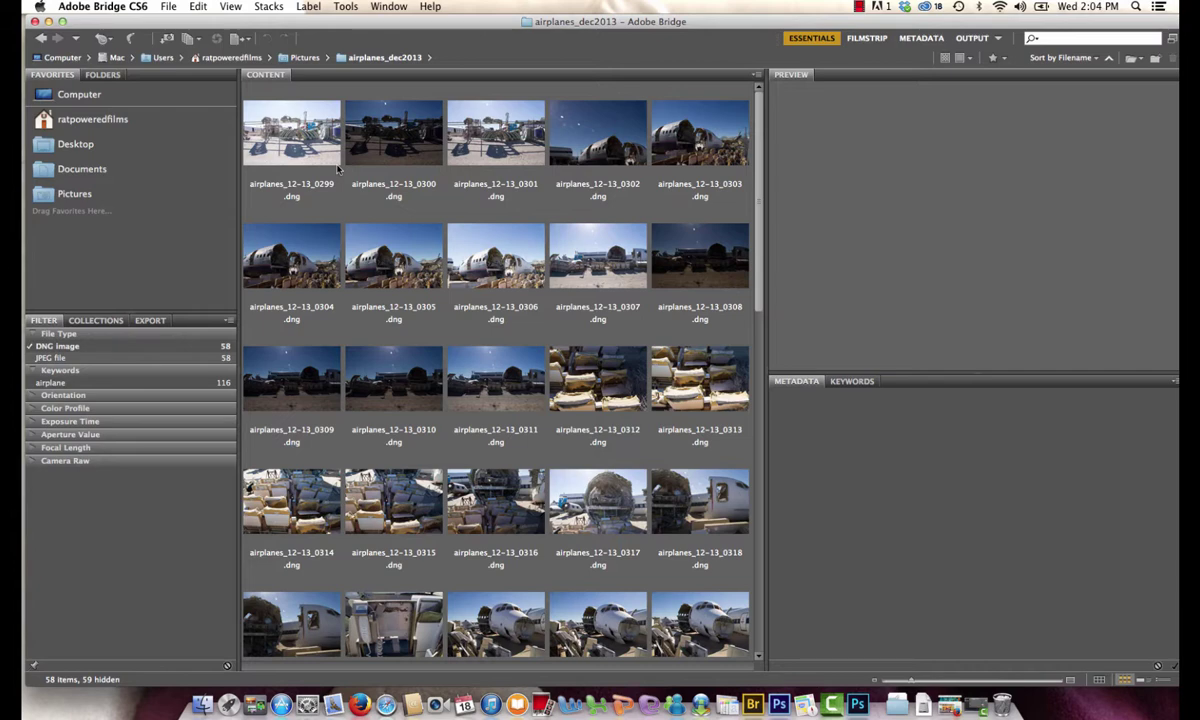
{"action": "key", "text": "super+a"}
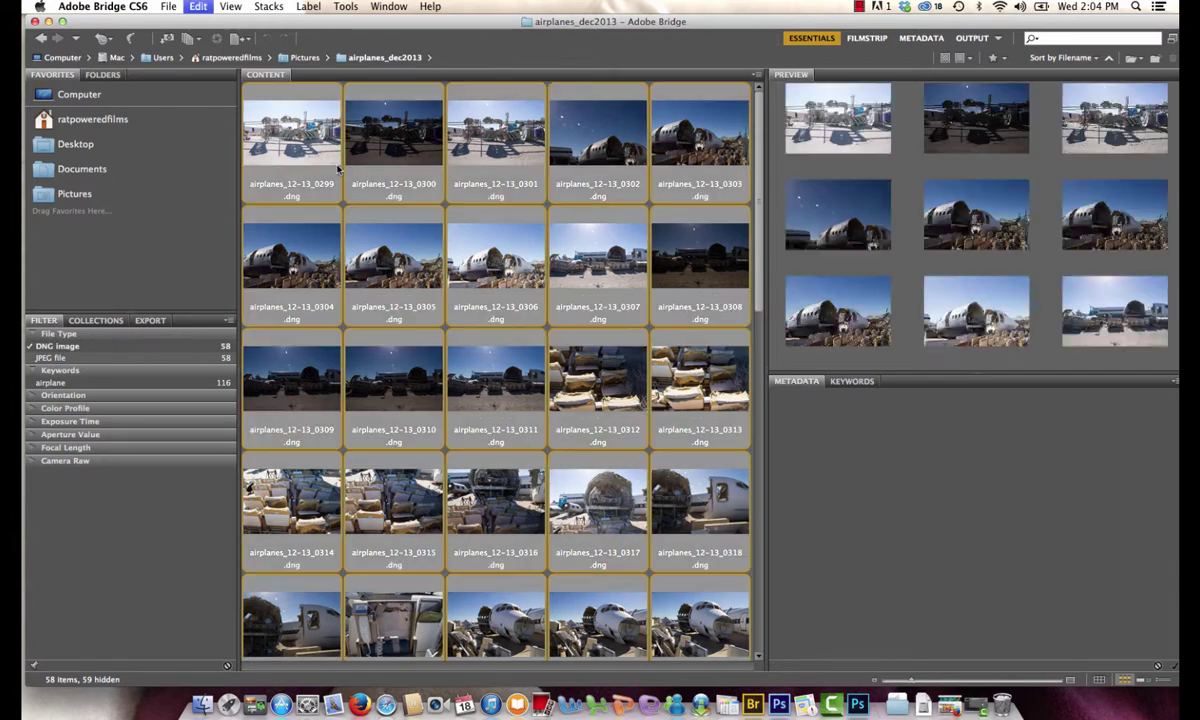
{"action": "left_click", "coordinate": [196, 7]}
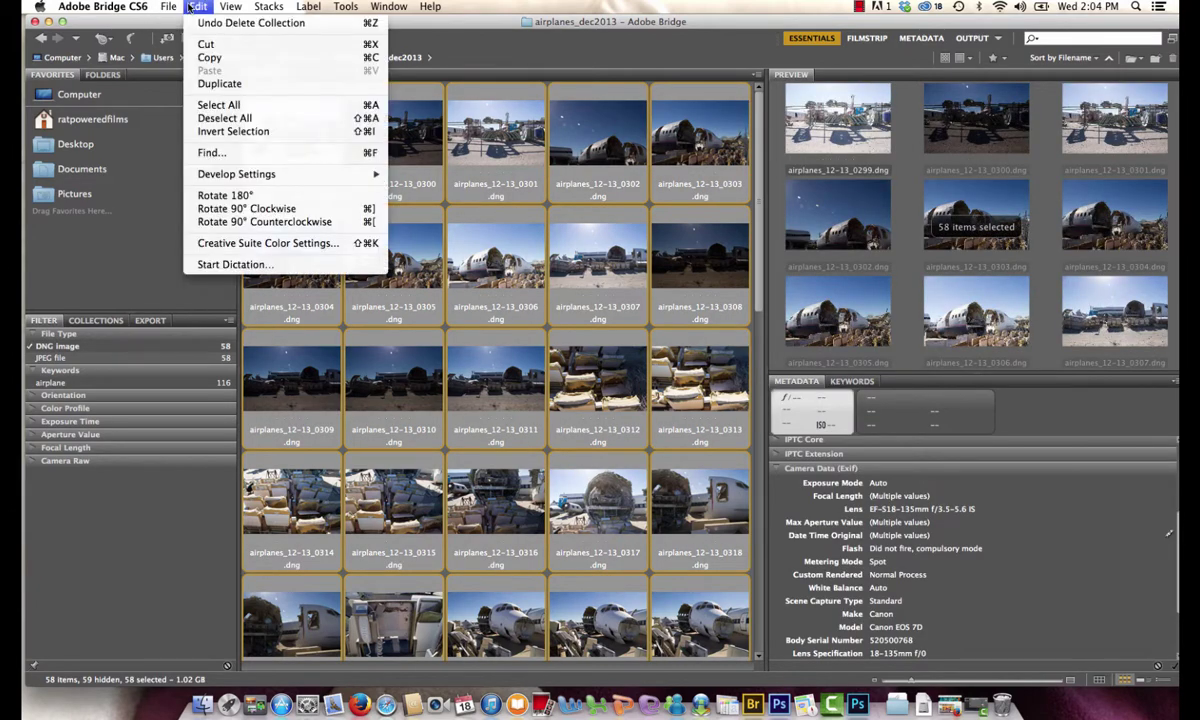
{"action": "left_click", "coordinate": [205, 104]}
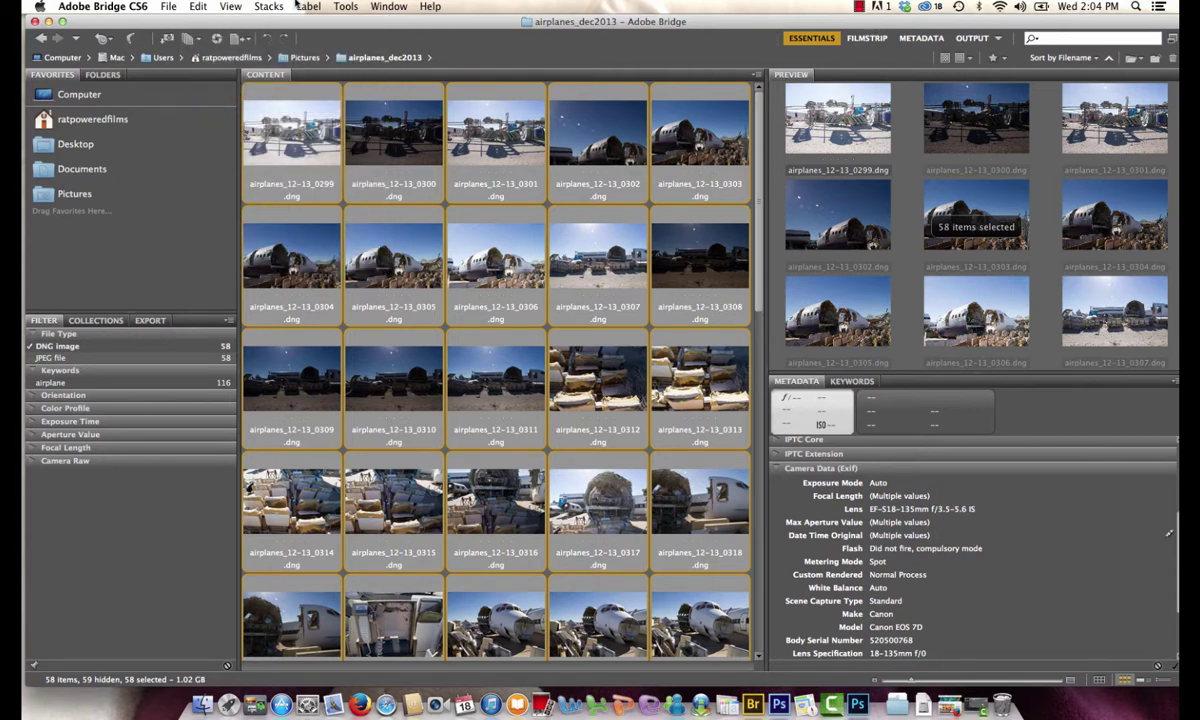
Look through the selected DNG photos one by one in Full Screen Preview, starting at airplanes_12-13_0299.dng, and return to the thumbnails.
{"action": "left_click", "coordinate": [226, 6]}
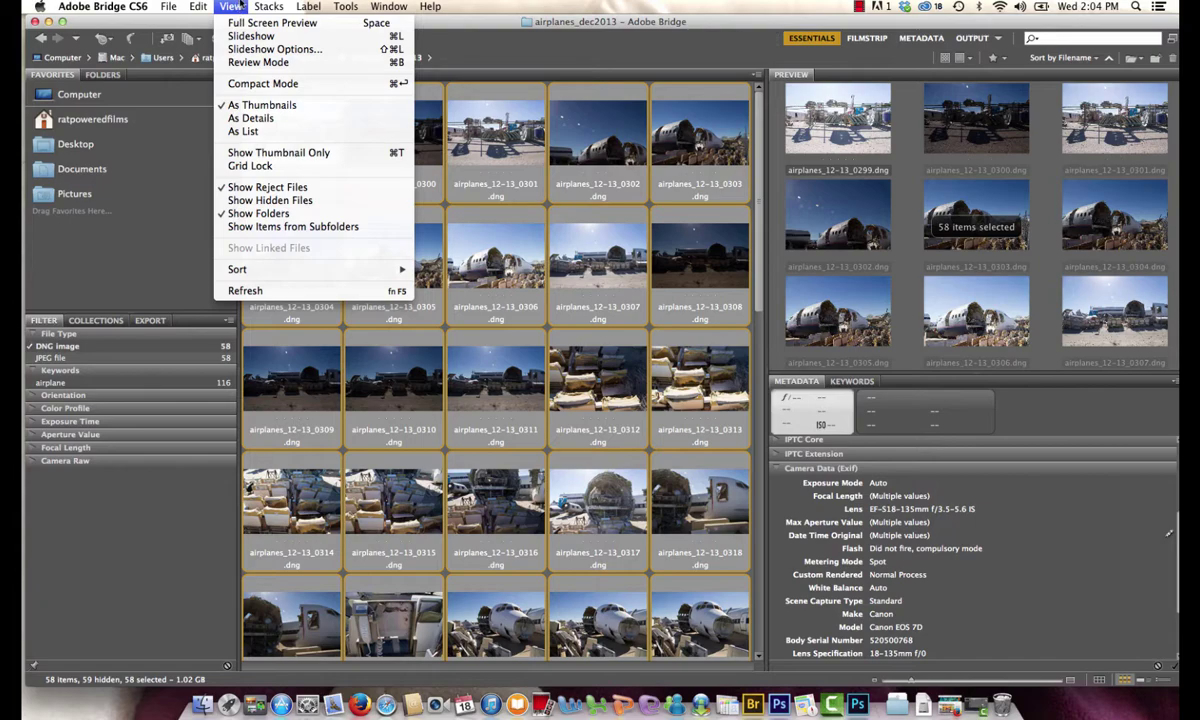
{"action": "left_click", "coordinate": [238, 6]}
{"action": "key", "text": "space"}
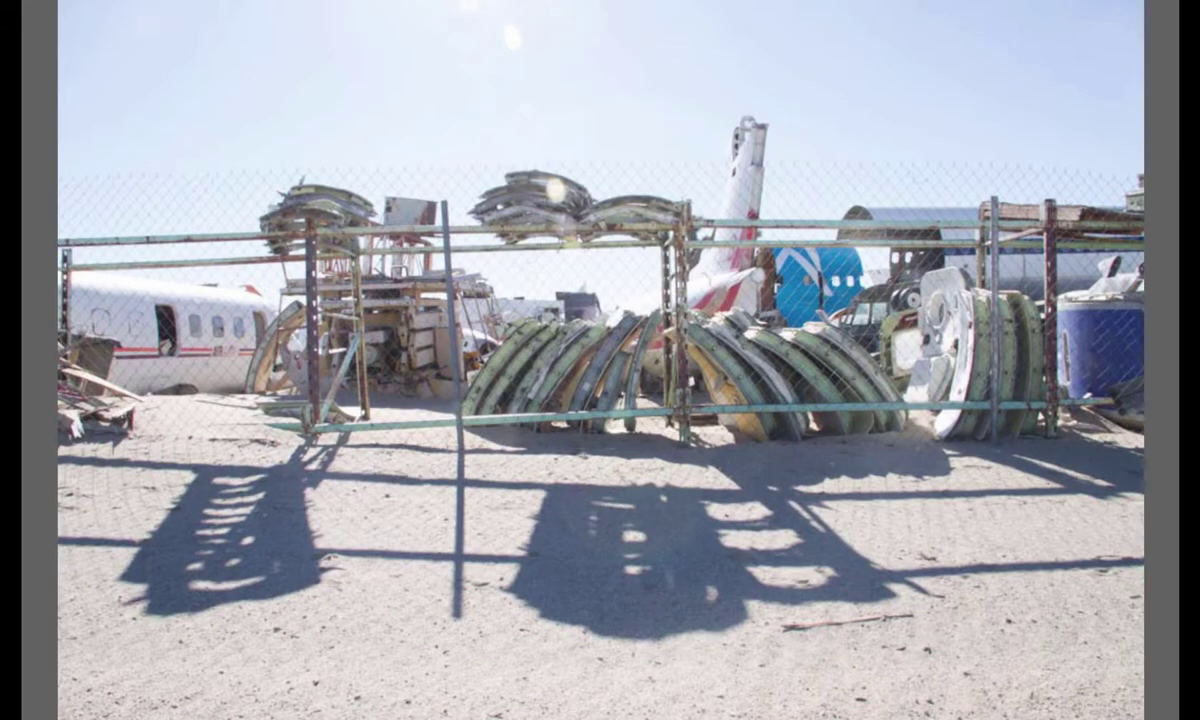
{"action": "key", "text": "Right"}
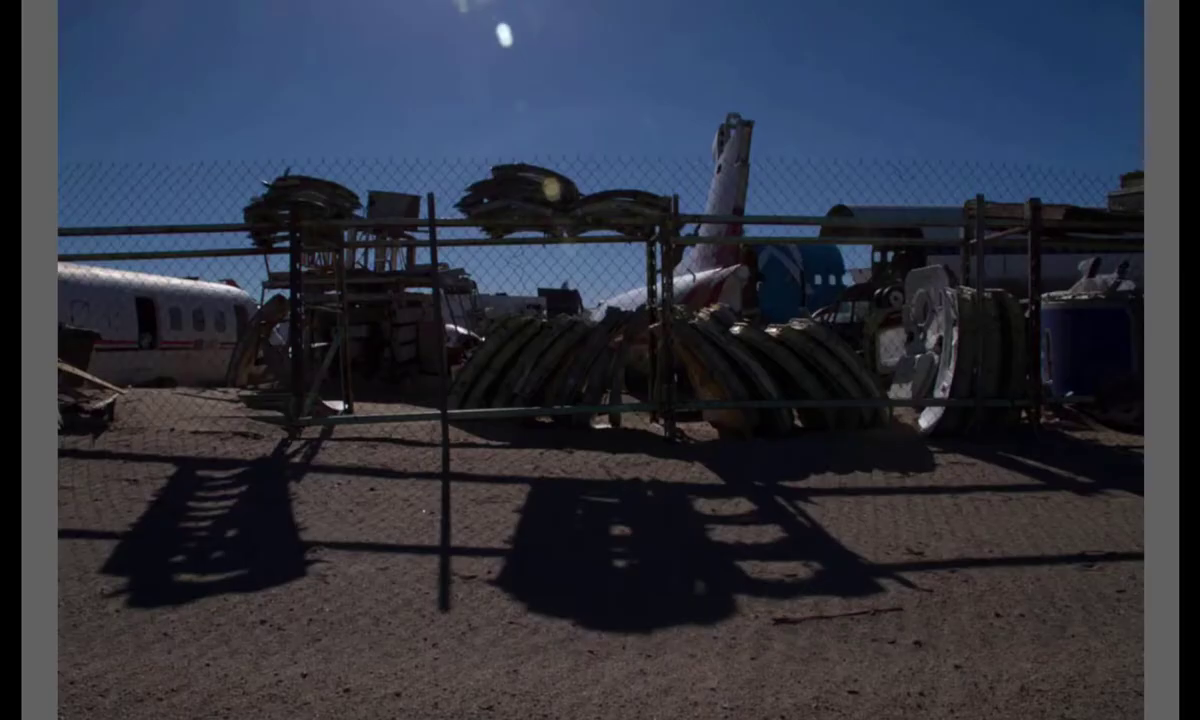
{"action": "key", "text": "Right"}
{"action": "key", "text": "Right"}
{"action": "key", "text": "Right"}
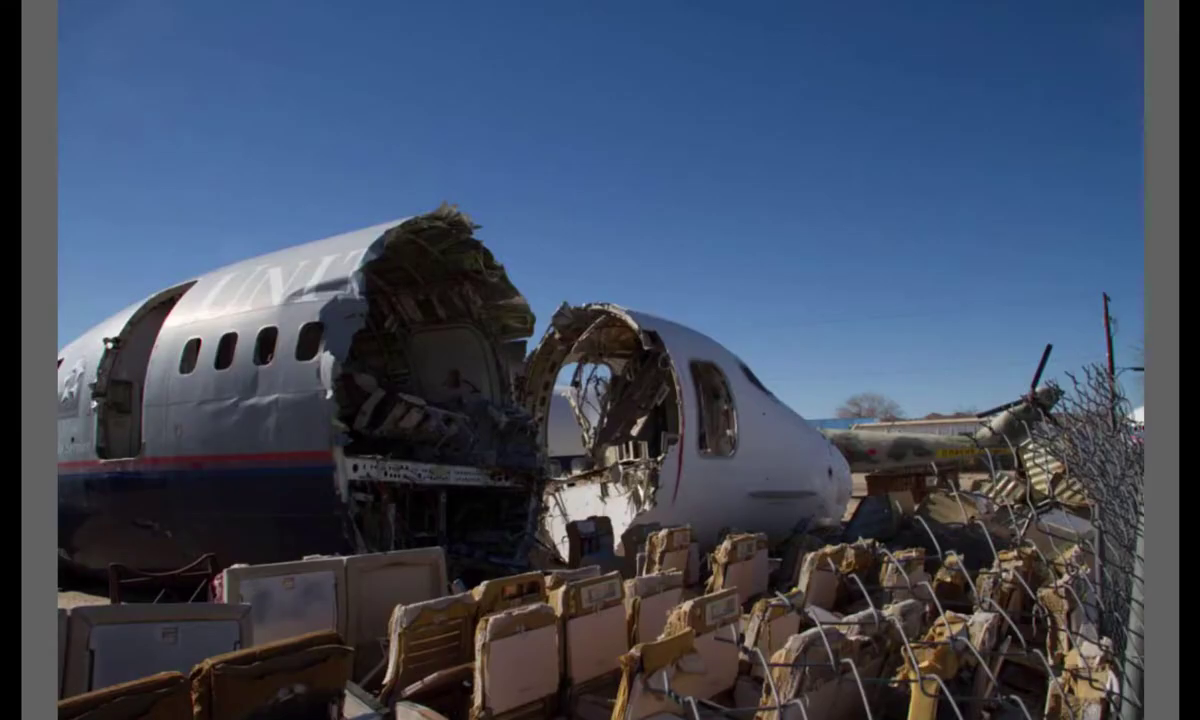
{"action": "key", "text": "Right"}
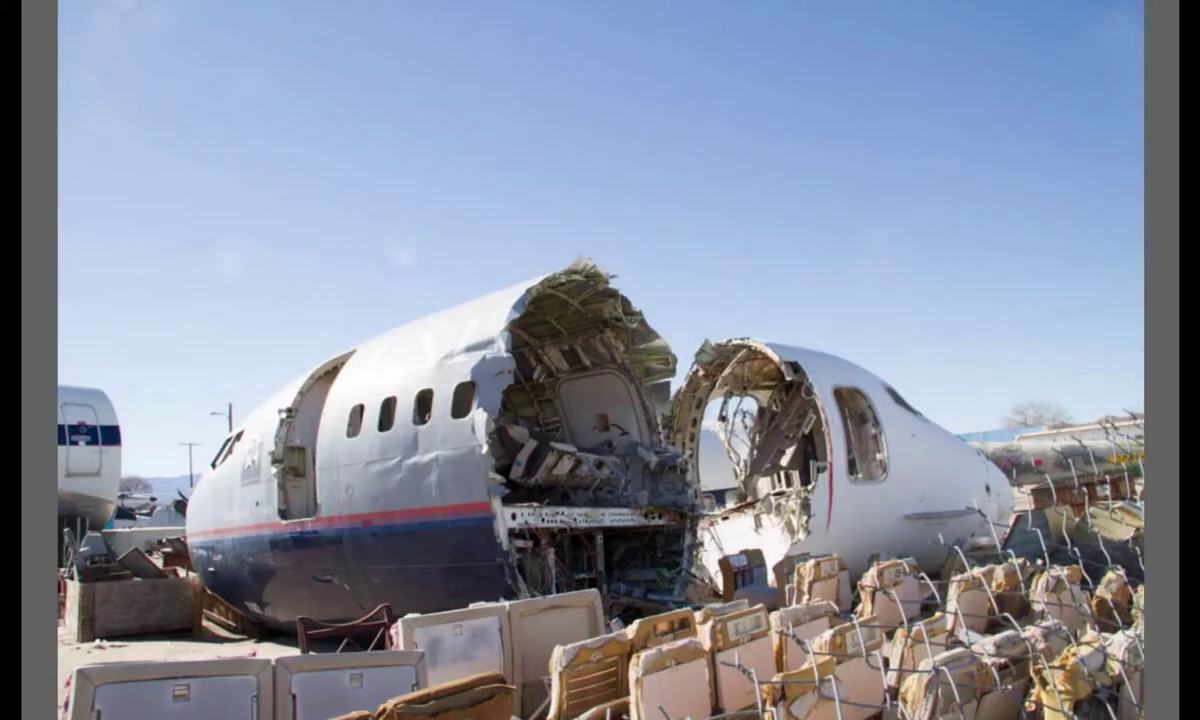
{"action": "key", "text": "Right"}
{"action": "key", "text": "Right"}
{"action": "key", "text": "Right"}
{"action": "key", "text": "Right"}
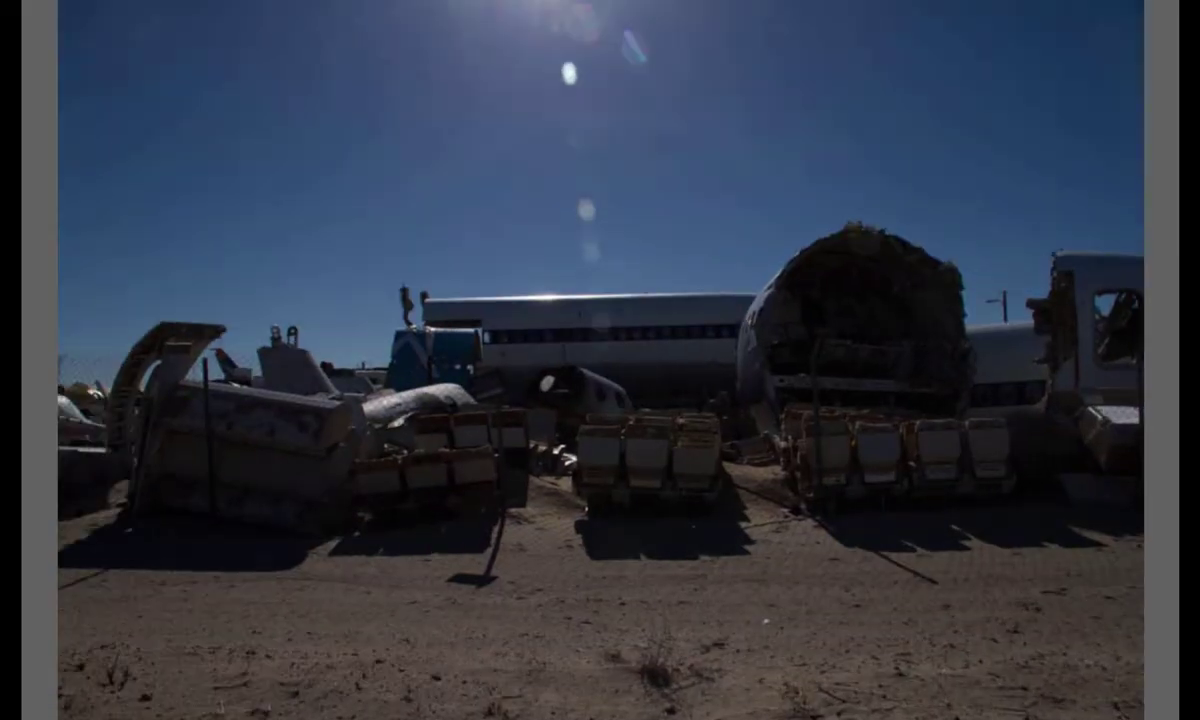
{"action": "key", "text": "Right"}
{"action": "key", "text": "Right"}
{"action": "key", "text": "Right"}
{"action": "key", "text": "Right"}
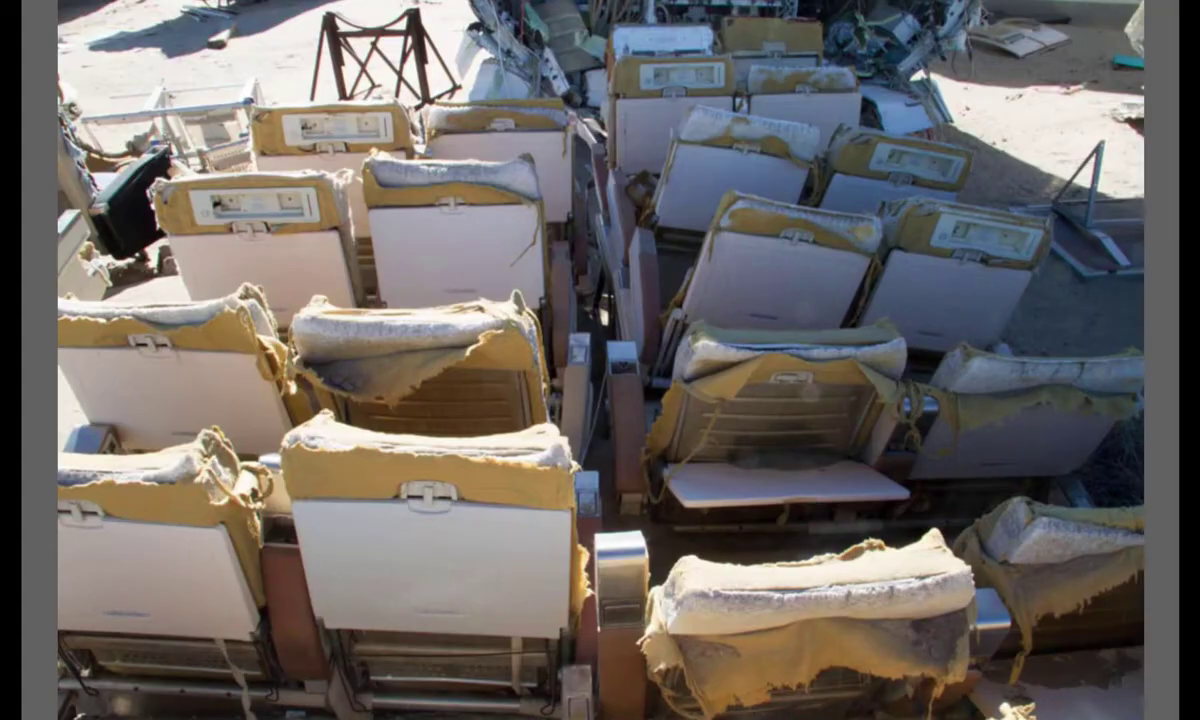
{"action": "key", "text": "Right"}
{"action": "key", "text": "Right"}
{"action": "key", "text": "Right"}
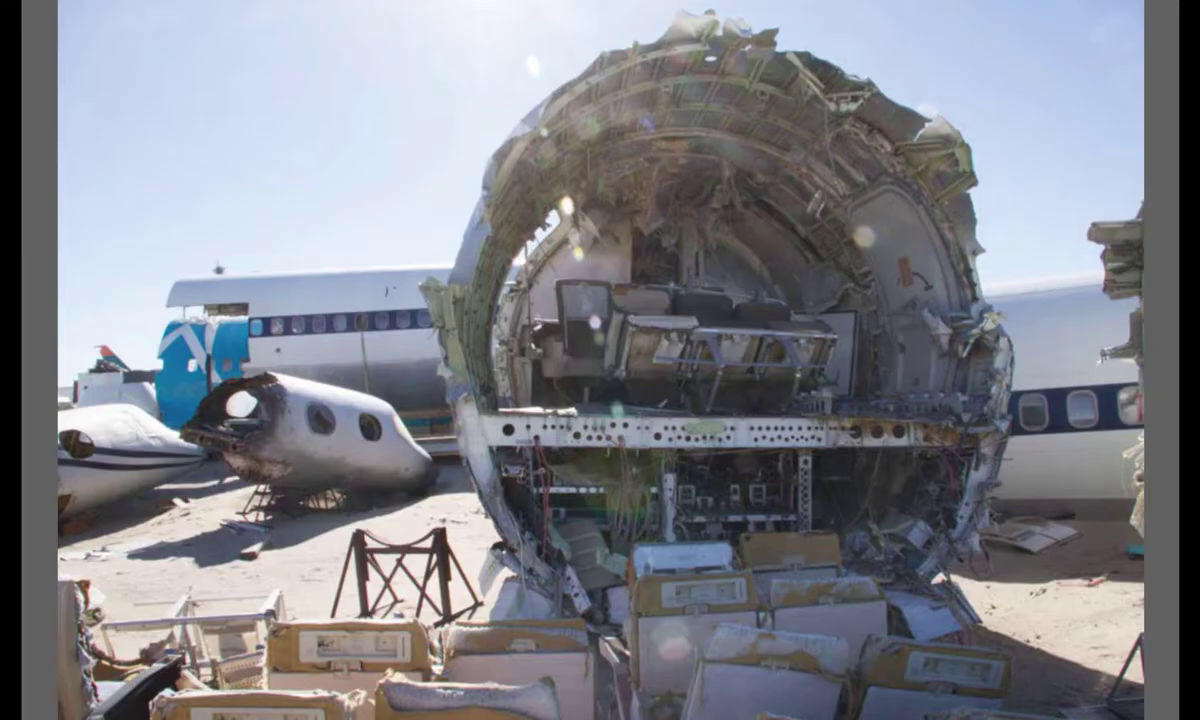
{"action": "key", "text": "Right"}
{"action": "key", "text": "Right"}
{"action": "key", "text": "Right"}
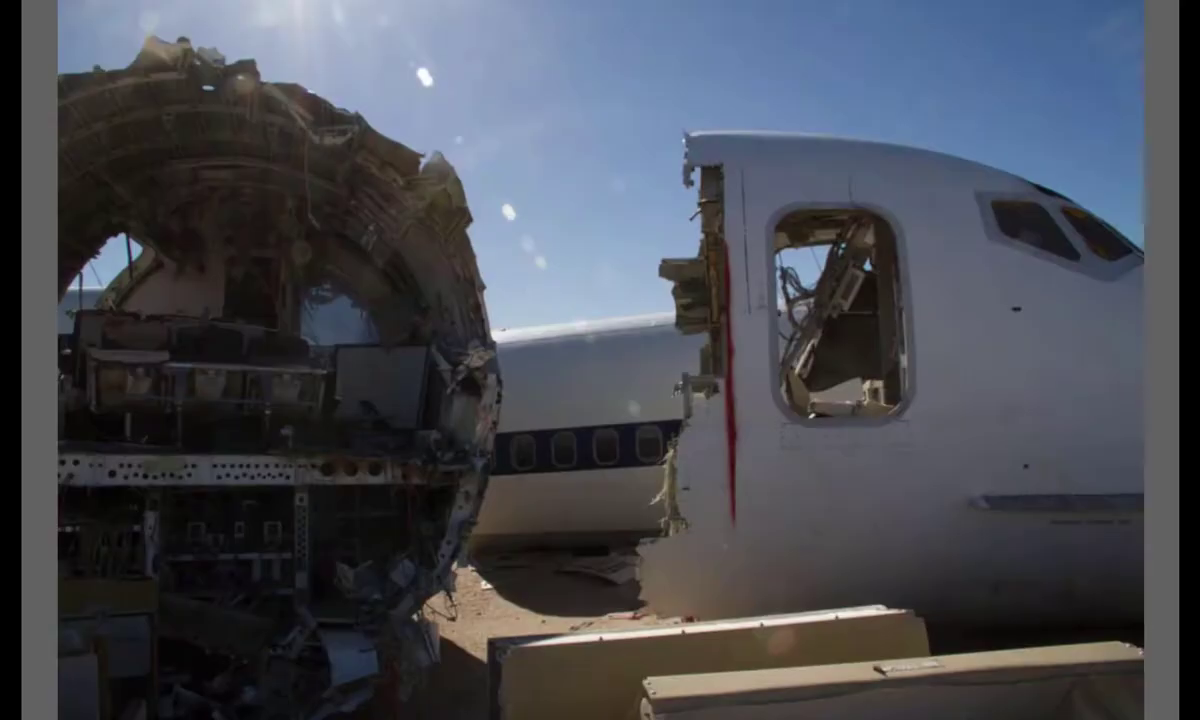
{"action": "key", "text": "Right"}
{"action": "key", "text": "Right"}
{"action": "key", "text": "Right"}
{"action": "key", "text": "Right"}
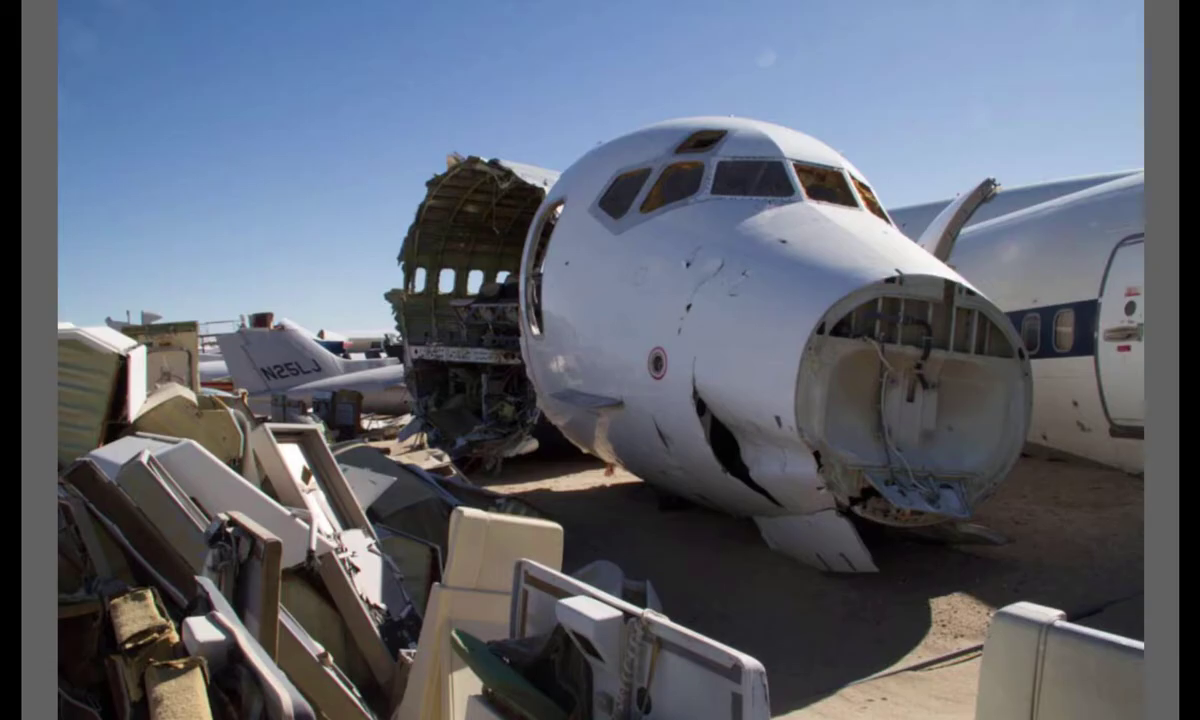
{"action": "key", "text": "Right"}
{"action": "key", "text": "Right"}
{"action": "key", "text": "Right"}
{"action": "key", "text": "Right"}
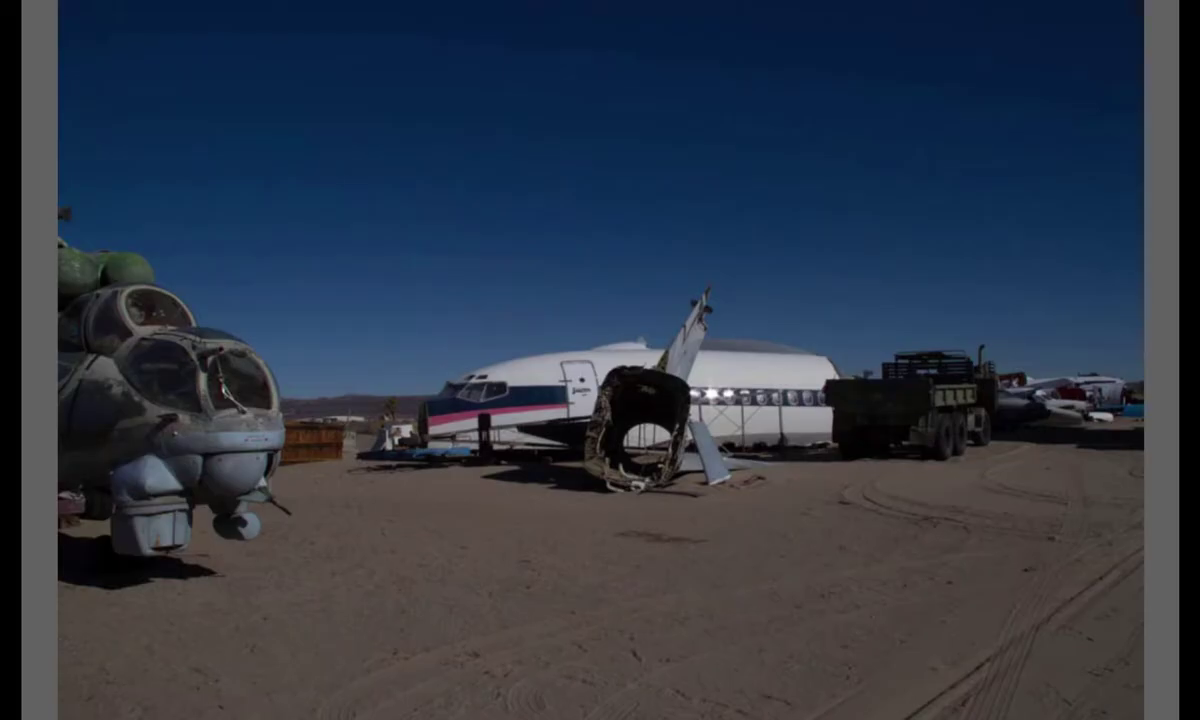
{"action": "key", "text": "Right"}
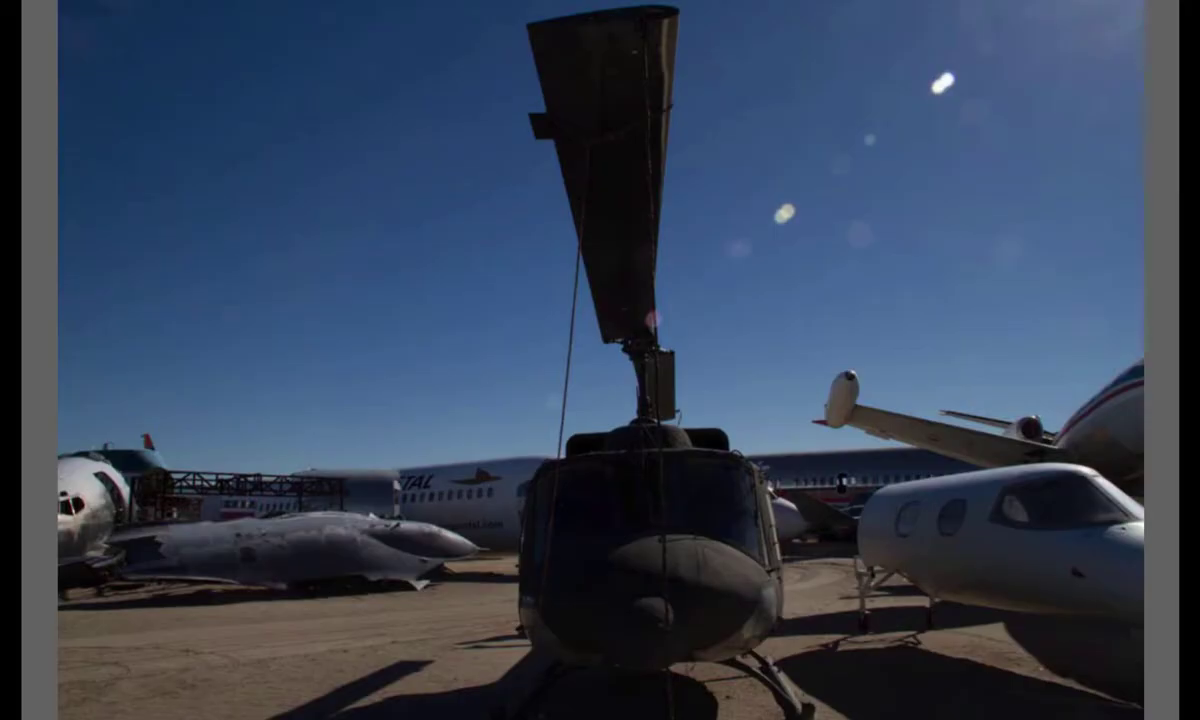
{"action": "key", "text": "Escape"}
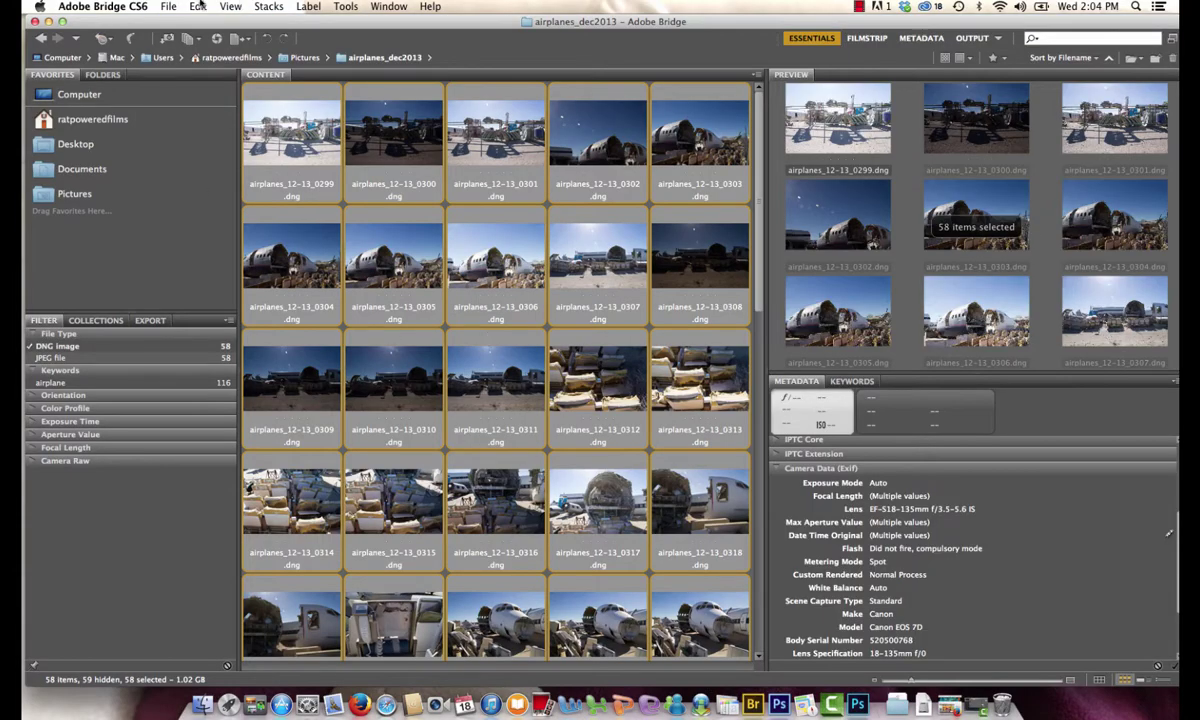
Open the selected DNG photos in Review Mode.
{"action": "left_click", "coordinate": [229, 6]}
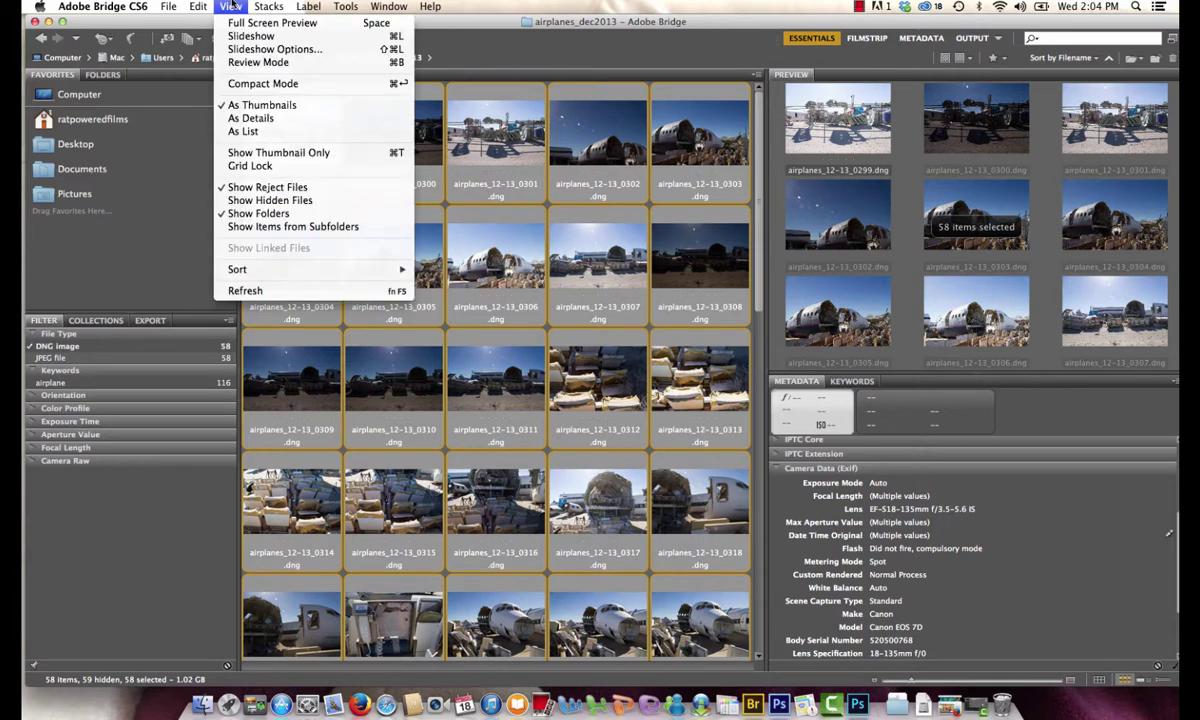
{"action": "left_click", "coordinate": [236, 64]}
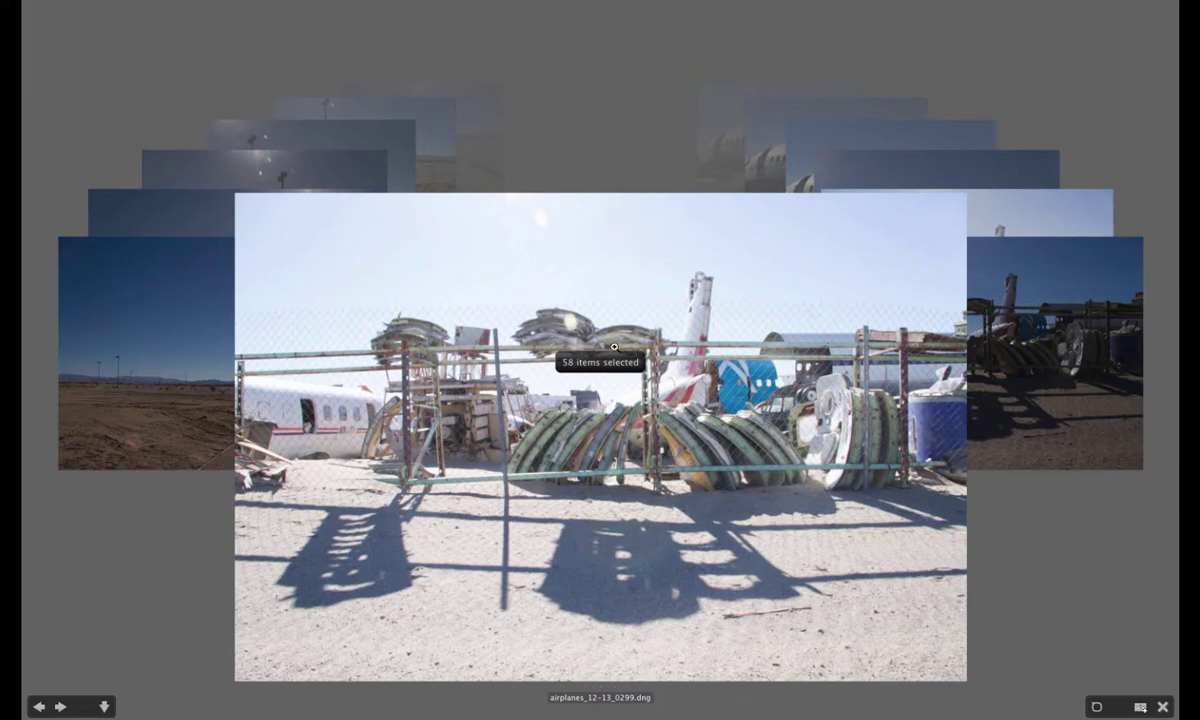
{"action": "key", "text": "4"}
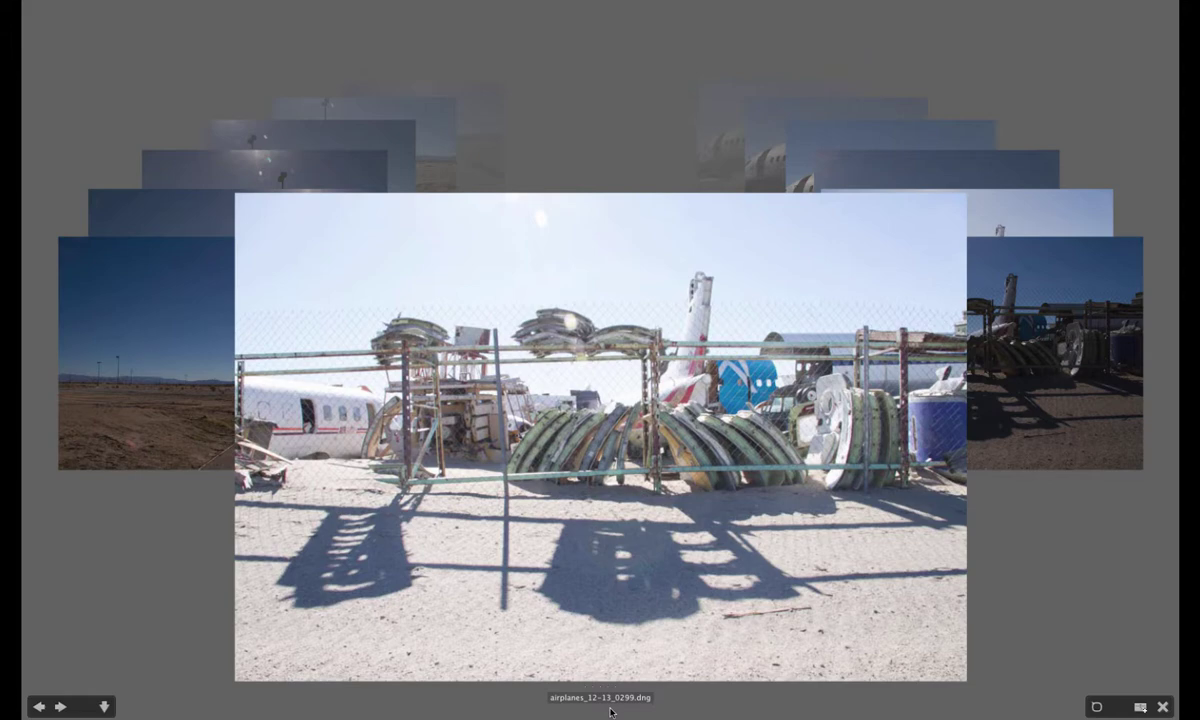
Examine the photos in Review Mode one at a time, advancing from airplanes_12-13_0299.dng to airplanes_12-13_0312.dng.
{"action": "key", "text": "Right"}
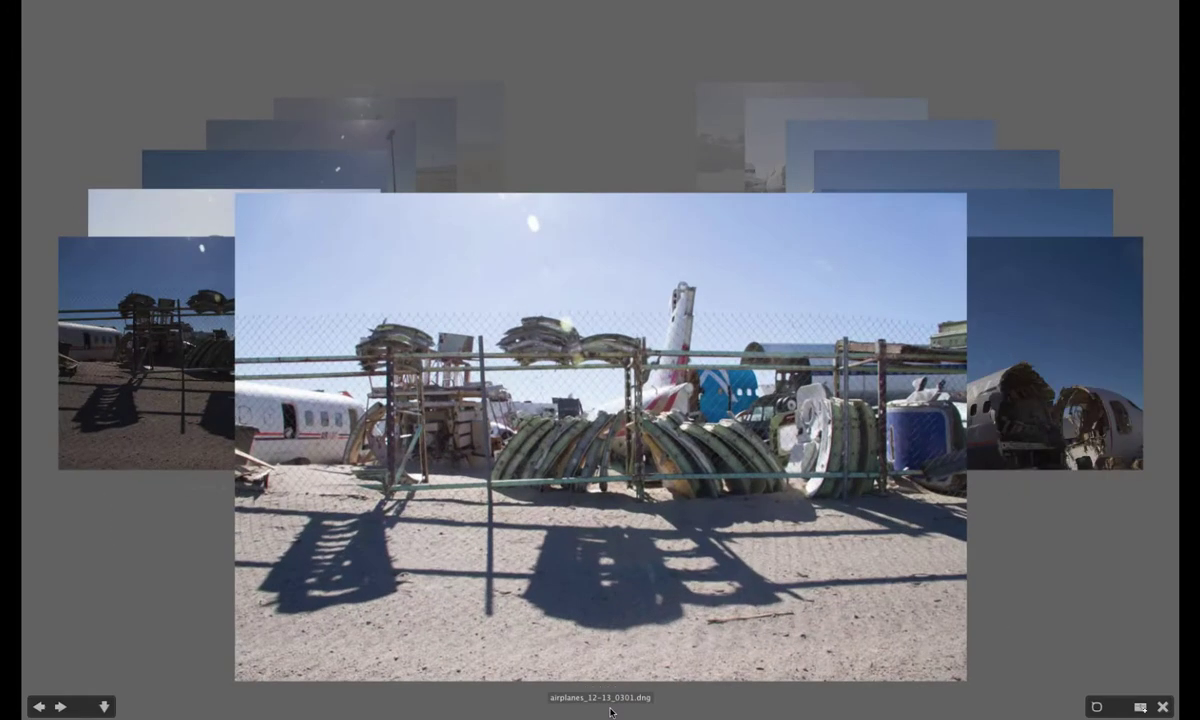
{"action": "key", "text": "Right"}
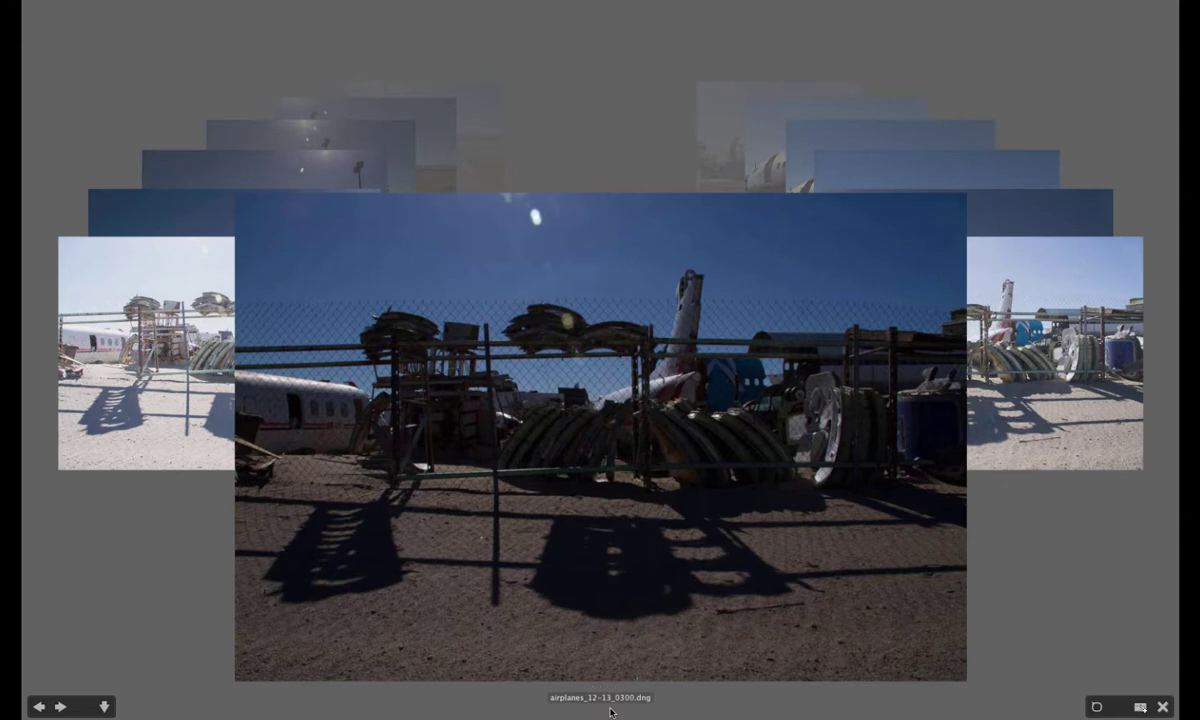
{"action": "key", "text": "Right"}
{"action": "key", "text": "Right"}
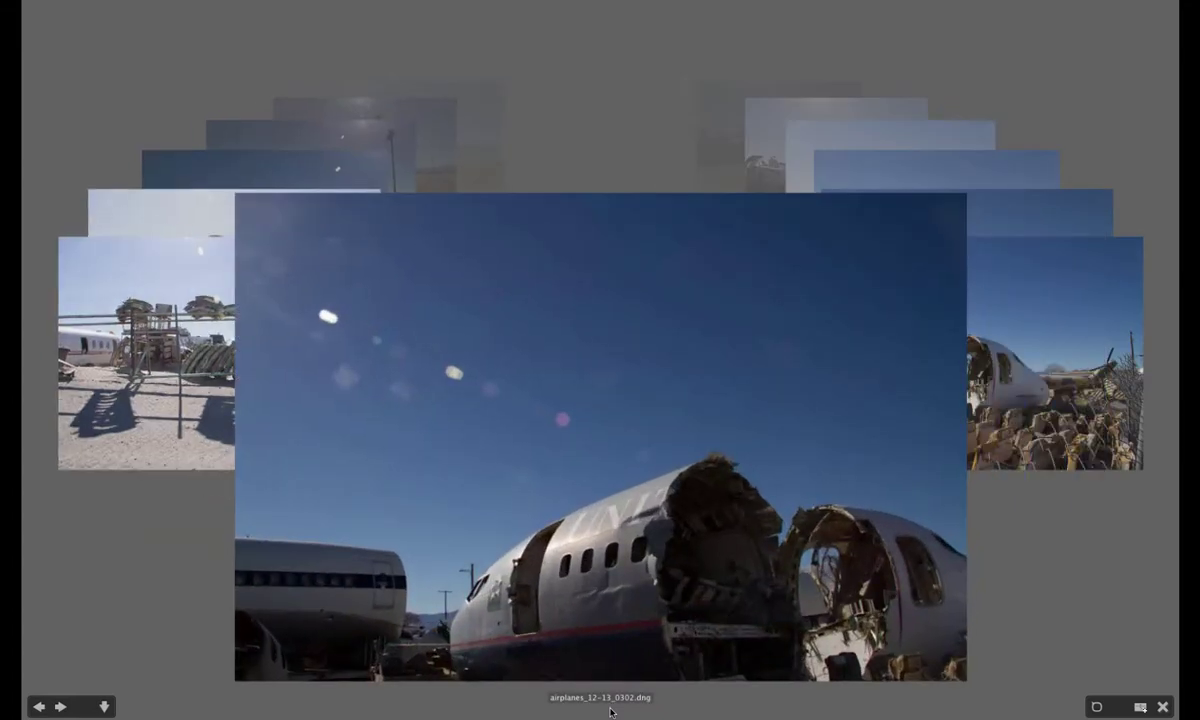
{"action": "key", "text": "Right"}
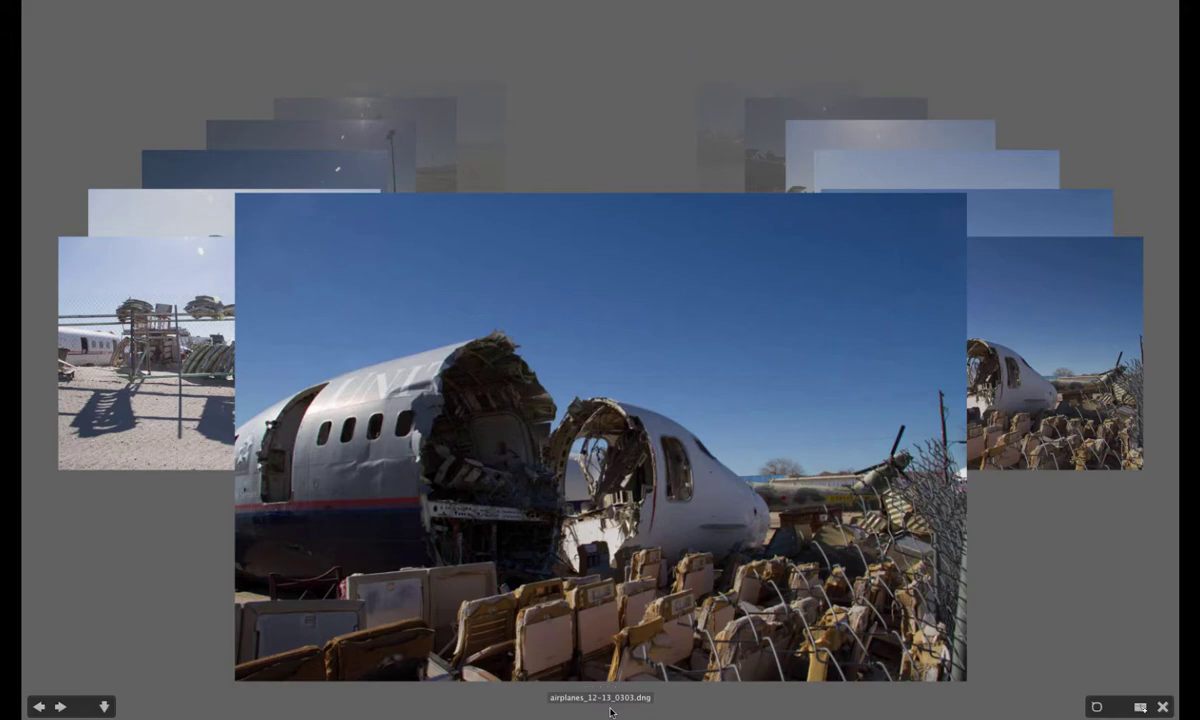
{"action": "key", "text": "Right"}
{"action": "key", "text": "Right"}
{"action": "key", "text": "Right"}
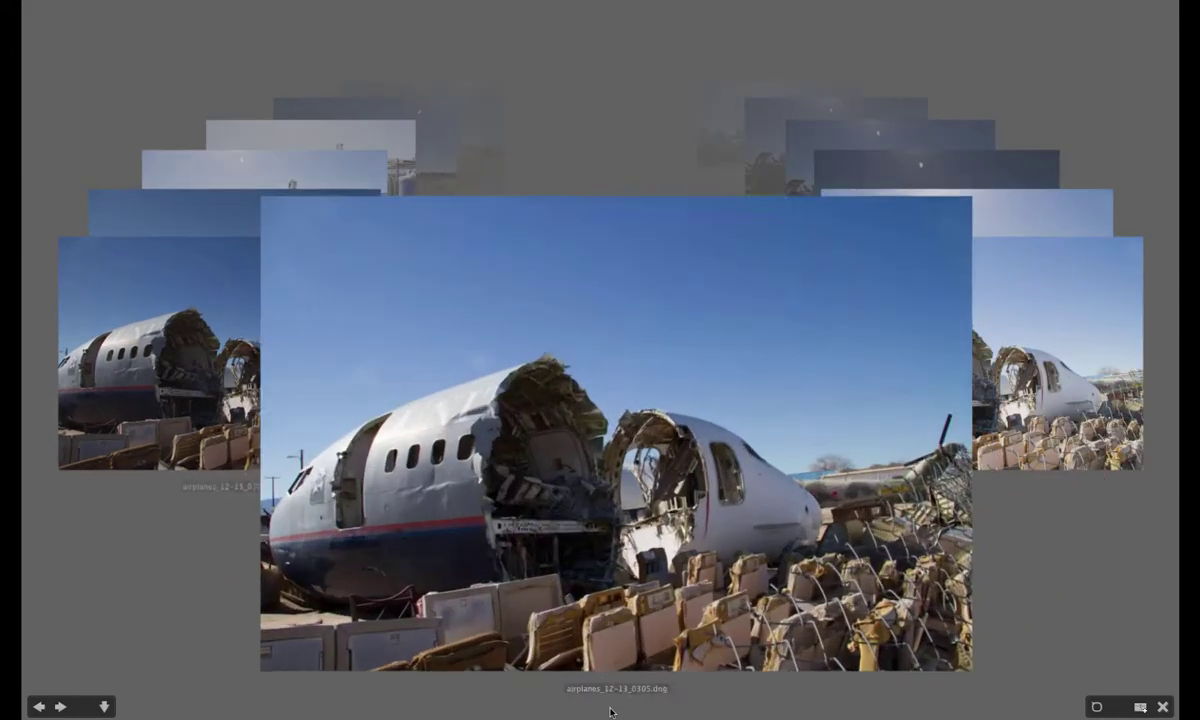
{"action": "key", "text": "Right"}
{"action": "key", "text": "Right"}
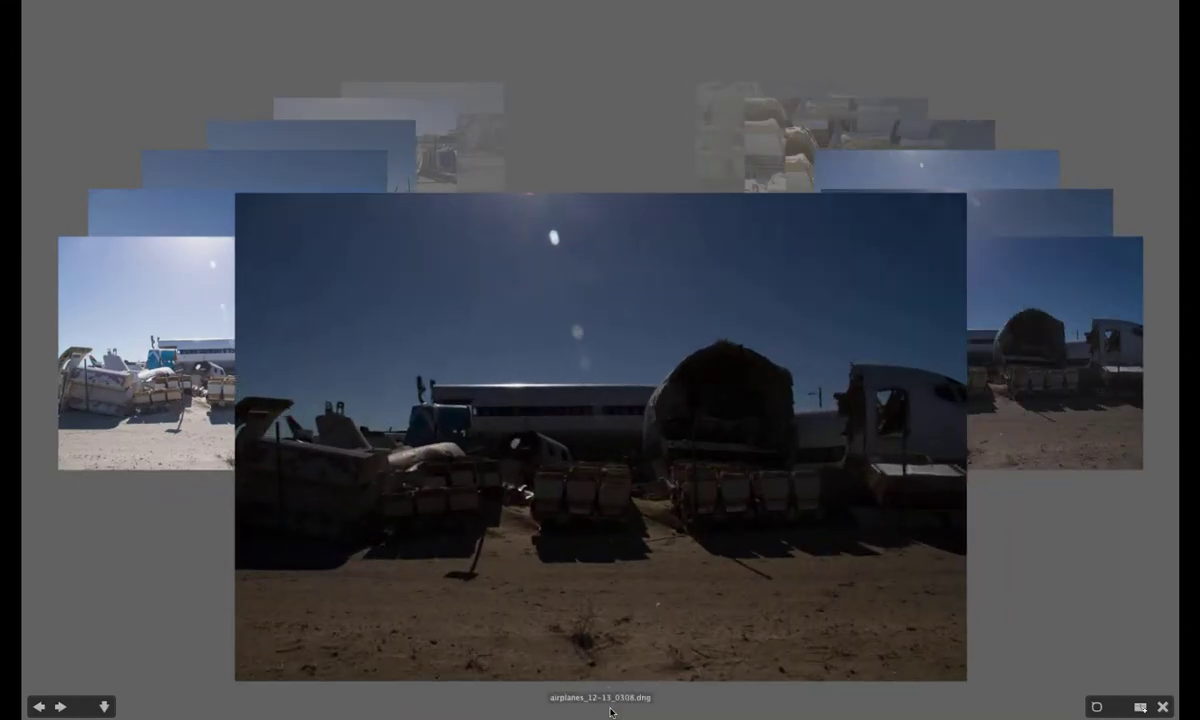
{"action": "key", "text": "Right"}
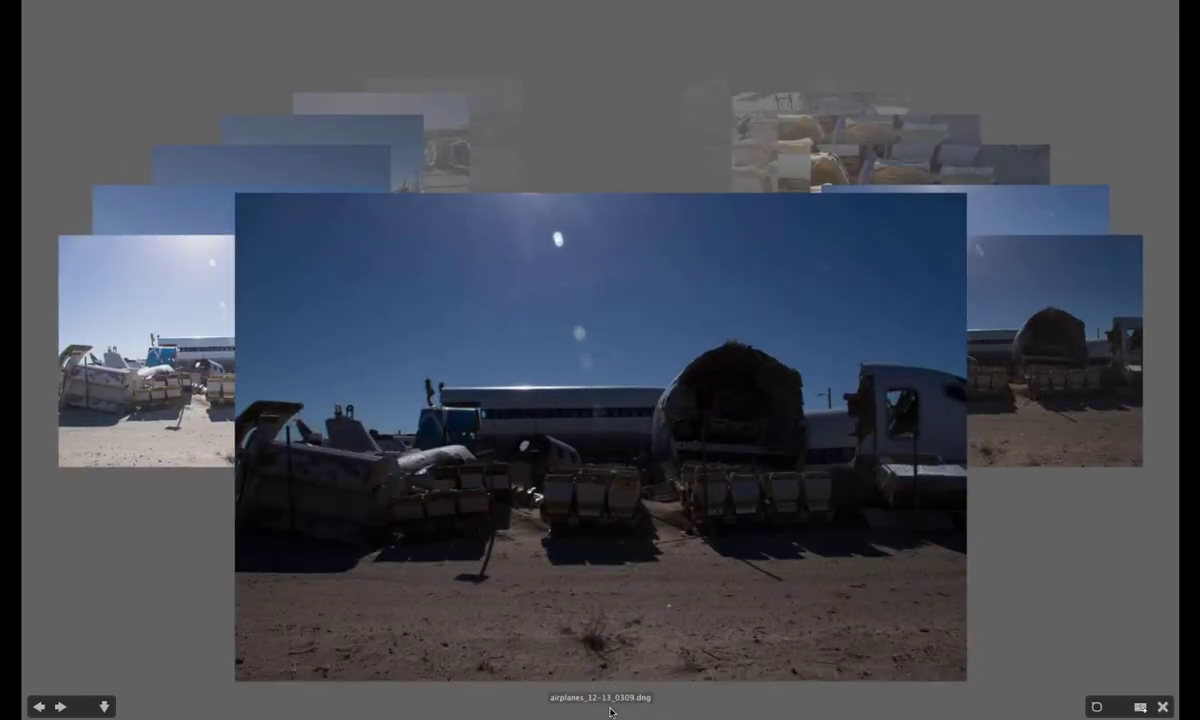
{"action": "key", "text": "Right"}
{"action": "key", "text": "Right"}
{"action": "key", "text": "Right"}
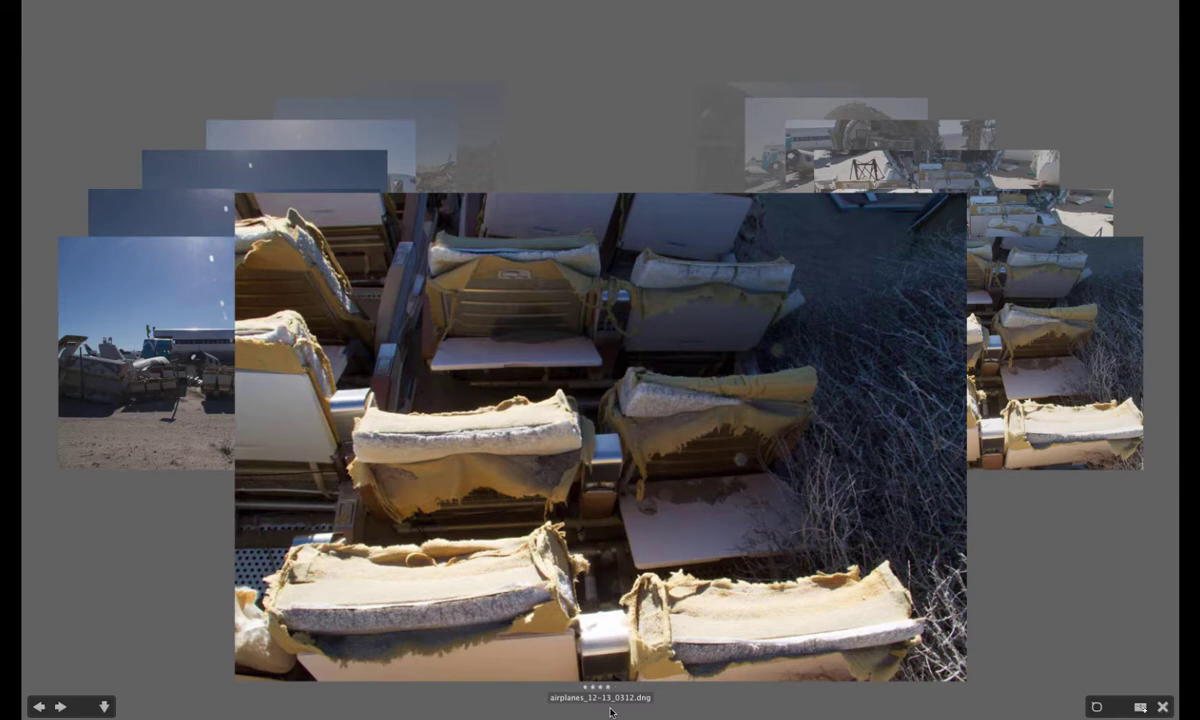
Review the photos from airplanes_12-13_0312.dng through airplanes_12-13_0315.dng and exit Review Mode.
{"action": "key", "text": "Right"}
{"action": "key", "text": "Right"}
{"action": "key", "text": "Right"}
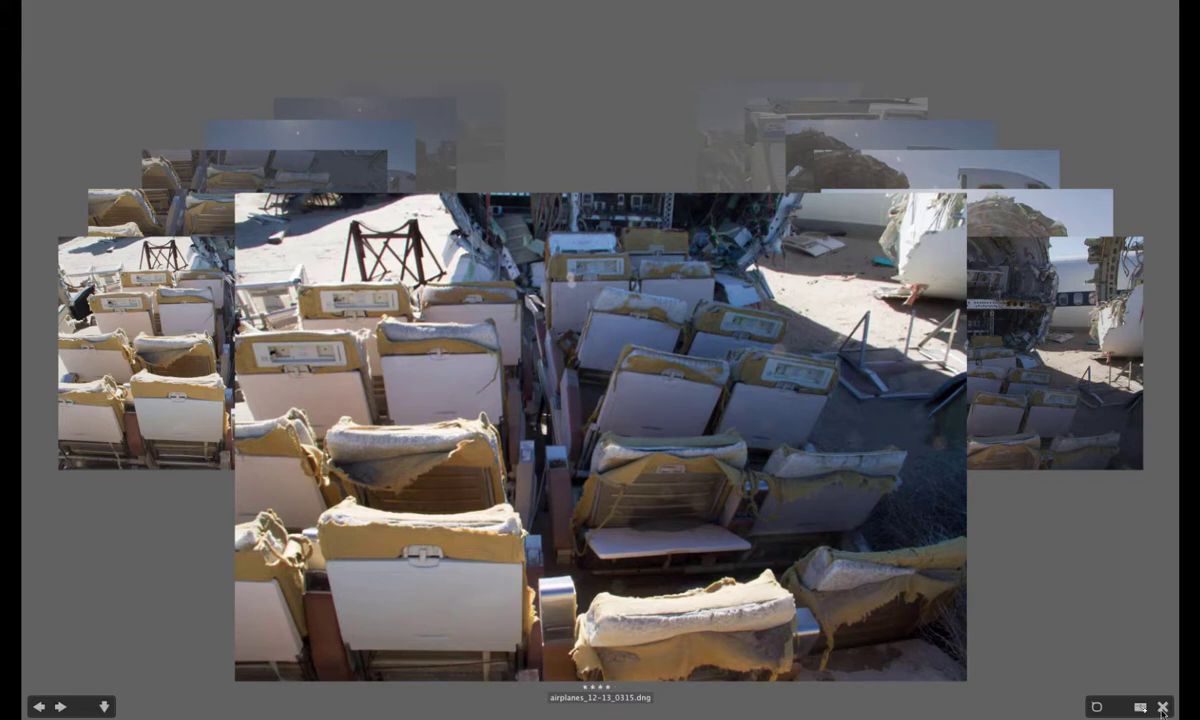
{"action": "left_click", "coordinate": [1162, 707]}
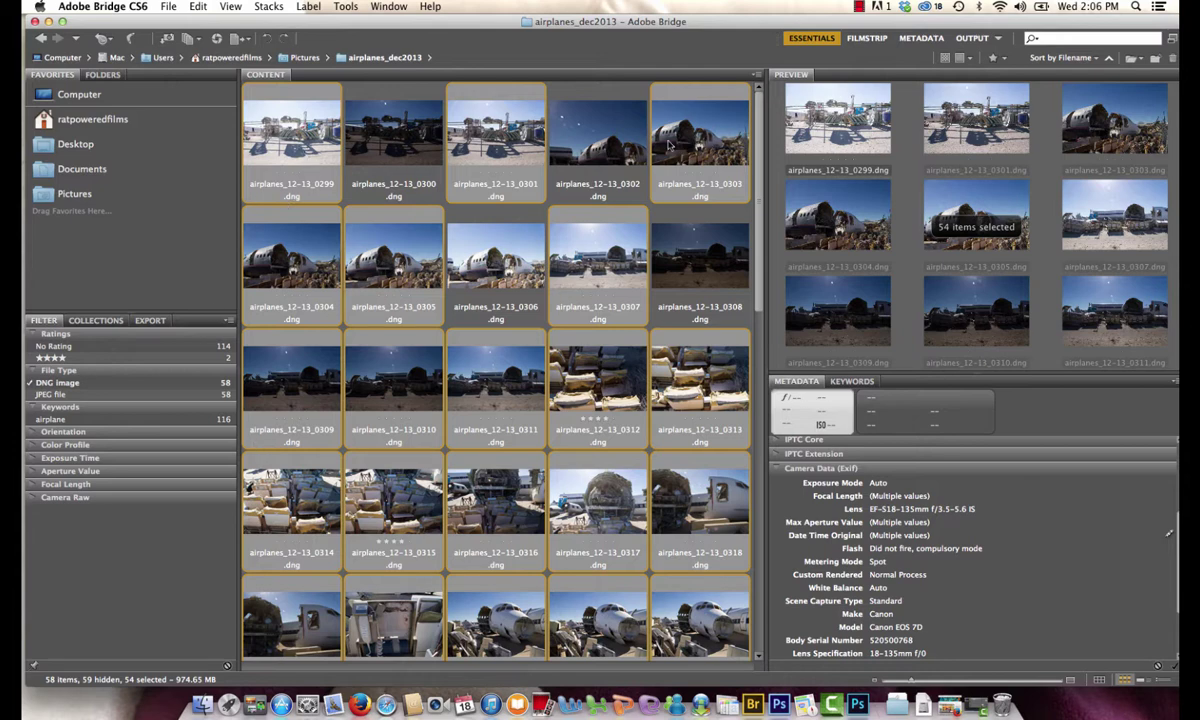
Create a new collection that includes the selected DNG photos and name it "airplane first round edits".
{"action": "left_click", "coordinate": [87, 322]}
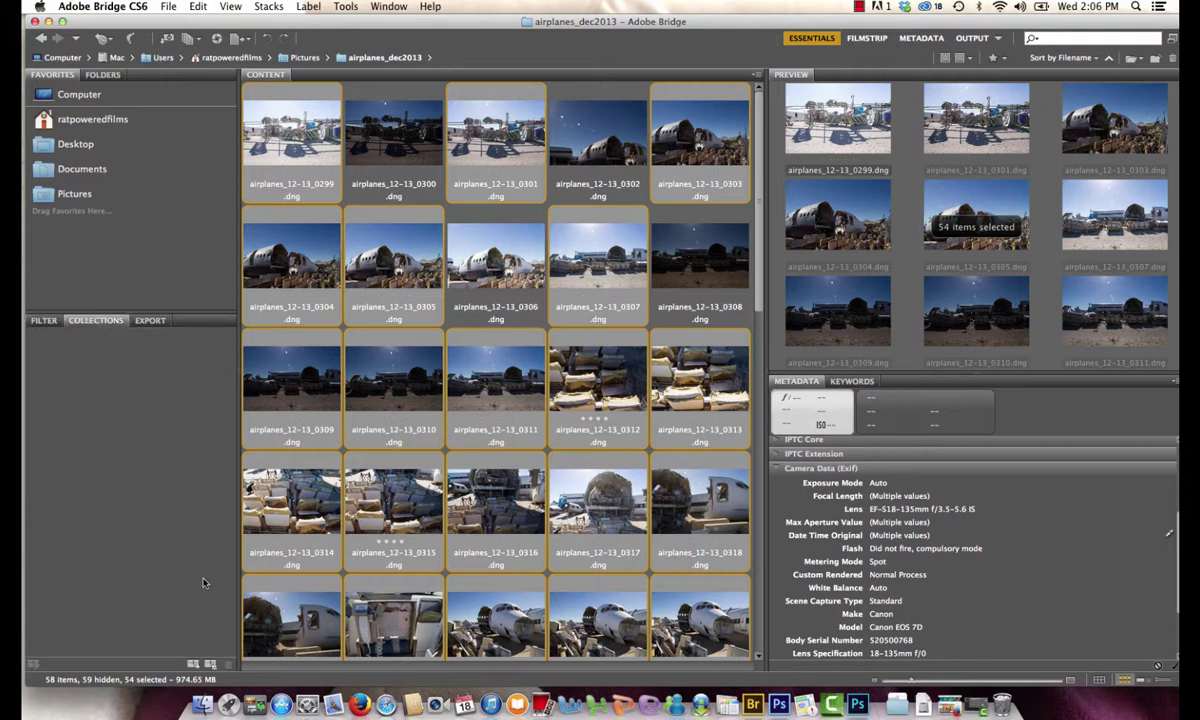
{"action": "left_click", "coordinate": [193, 665]}
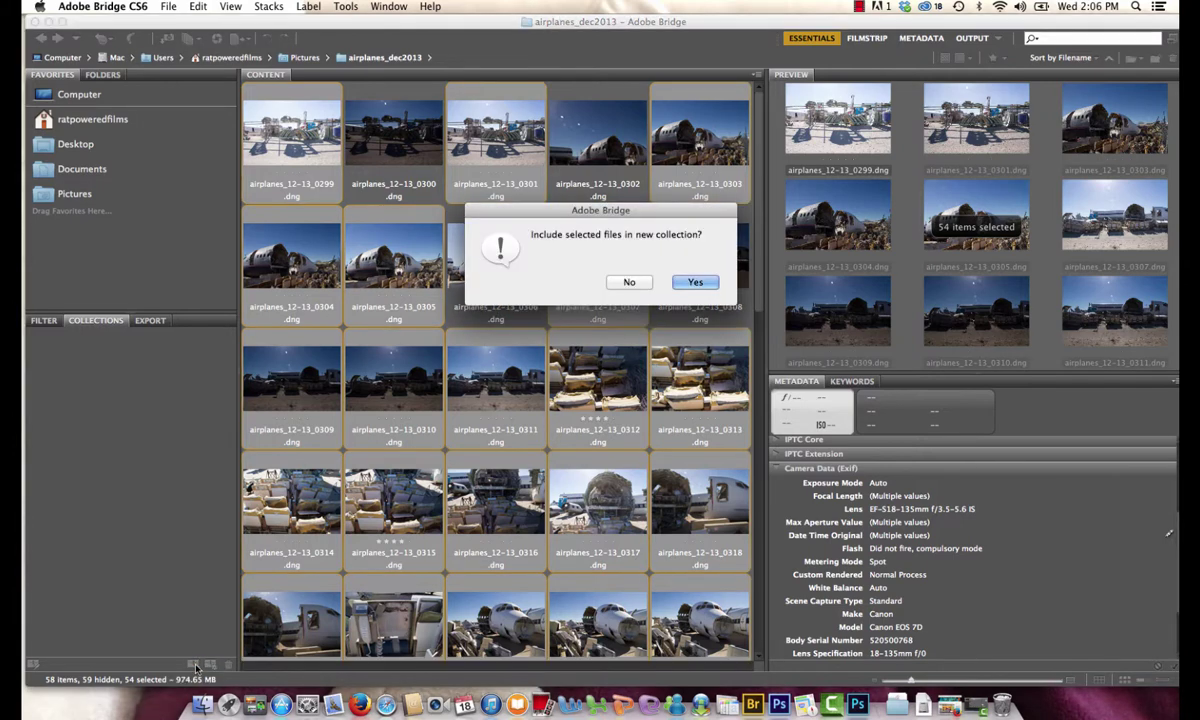
{"action": "left_click", "coordinate": [696, 281]}
{"action": "type", "text": "airpla"}
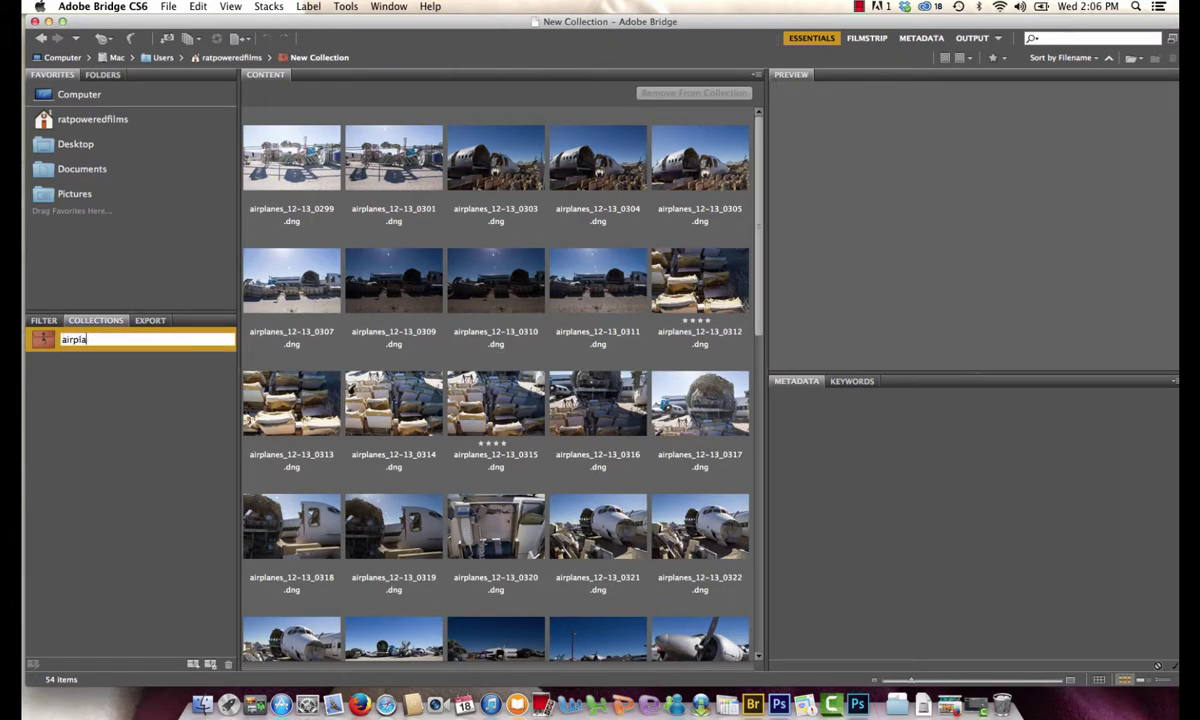
{"action": "type", "text": "ne first round edits"}
{"action": "key", "text": "BackSpace"}
{"action": "key", "text": "BackSpace"}
{"action": "key", "text": "BackSpace"}
{"action": "key", "text": "BackSpace"}
{"action": "type", "text": "dits"}
{"action": "key", "text": "Return"}
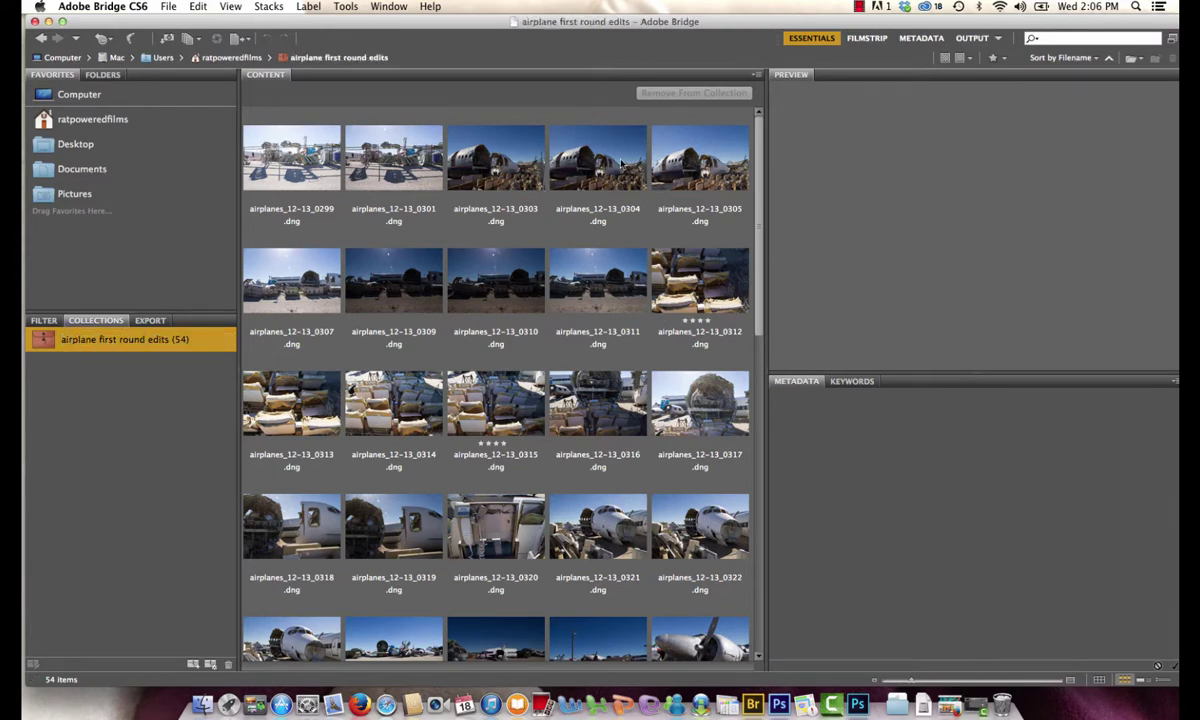
{"action": "scroll", "coordinate": [600, 160], "scroll_direction": "down", "scroll_amount": 10}
{"action": "scroll", "coordinate": [620, 162], "scroll_direction": "up", "scroll_amount": 10}
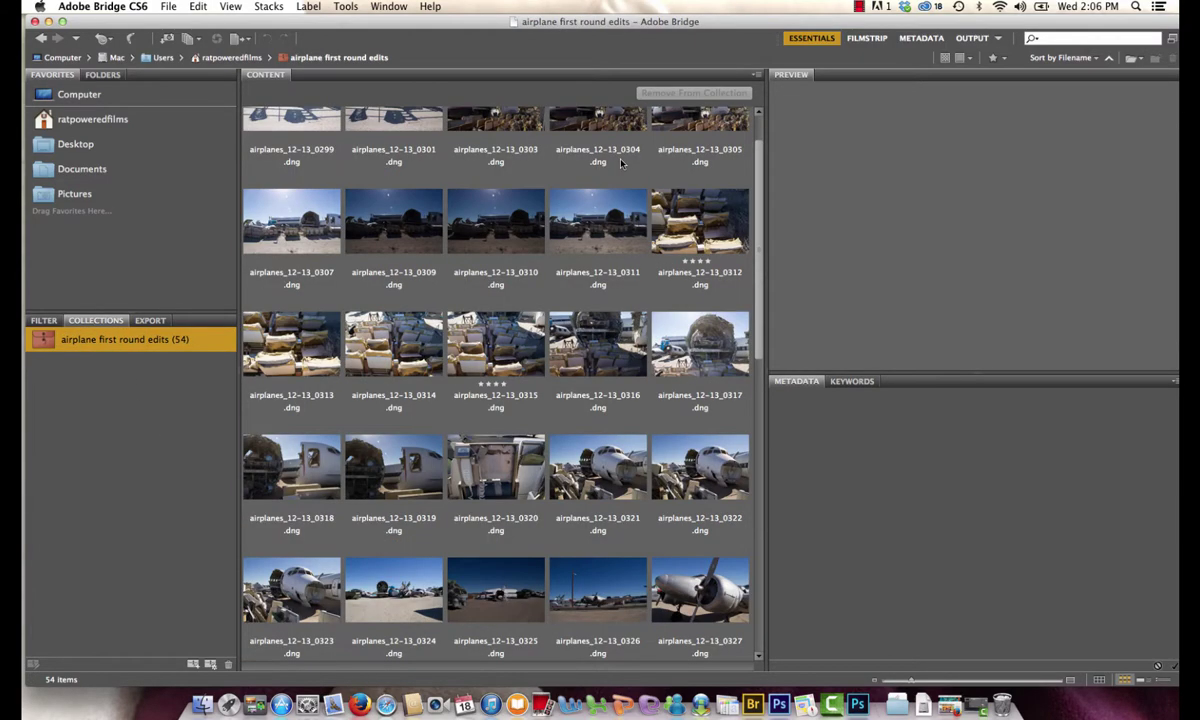
{"action": "scroll", "coordinate": [600, 158], "scroll_direction": "up", "scroll_amount": 2}
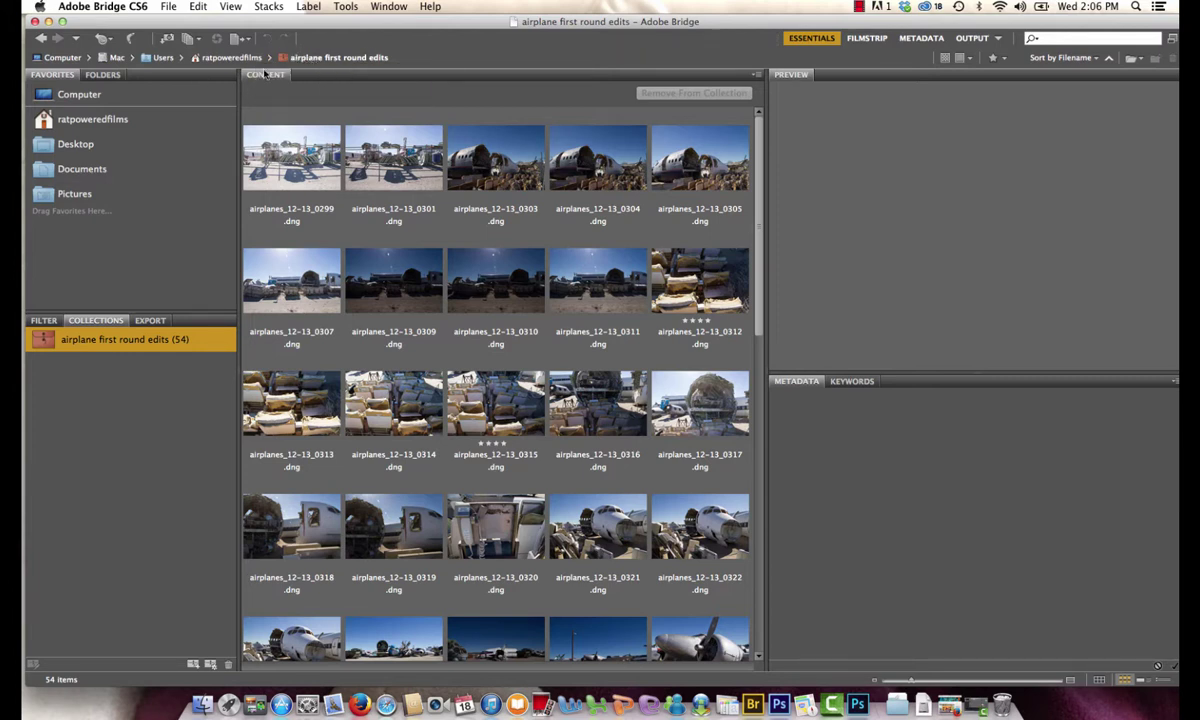
Open the airplanes_dec2013 folder in Pictures and filter it to show only the four-star photos.
{"action": "left_click", "coordinate": [93, 196]}
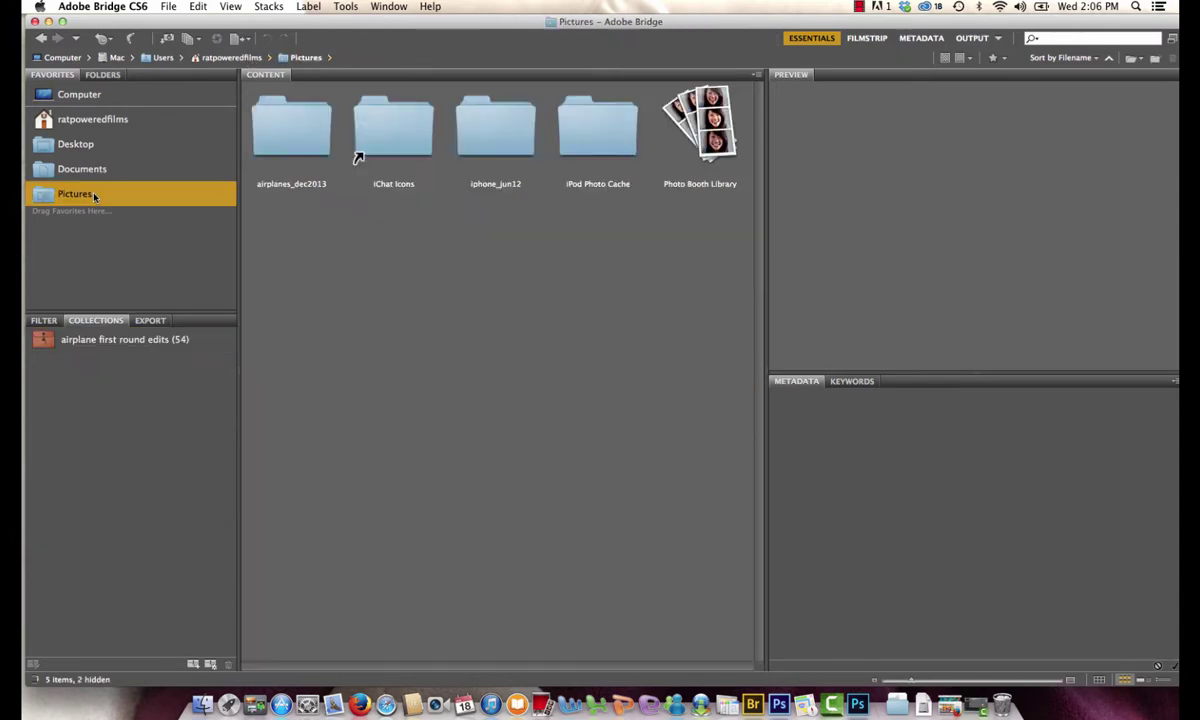
{"action": "left_click", "coordinate": [291, 132]}
{"action": "double_click", "coordinate": [291, 132]}
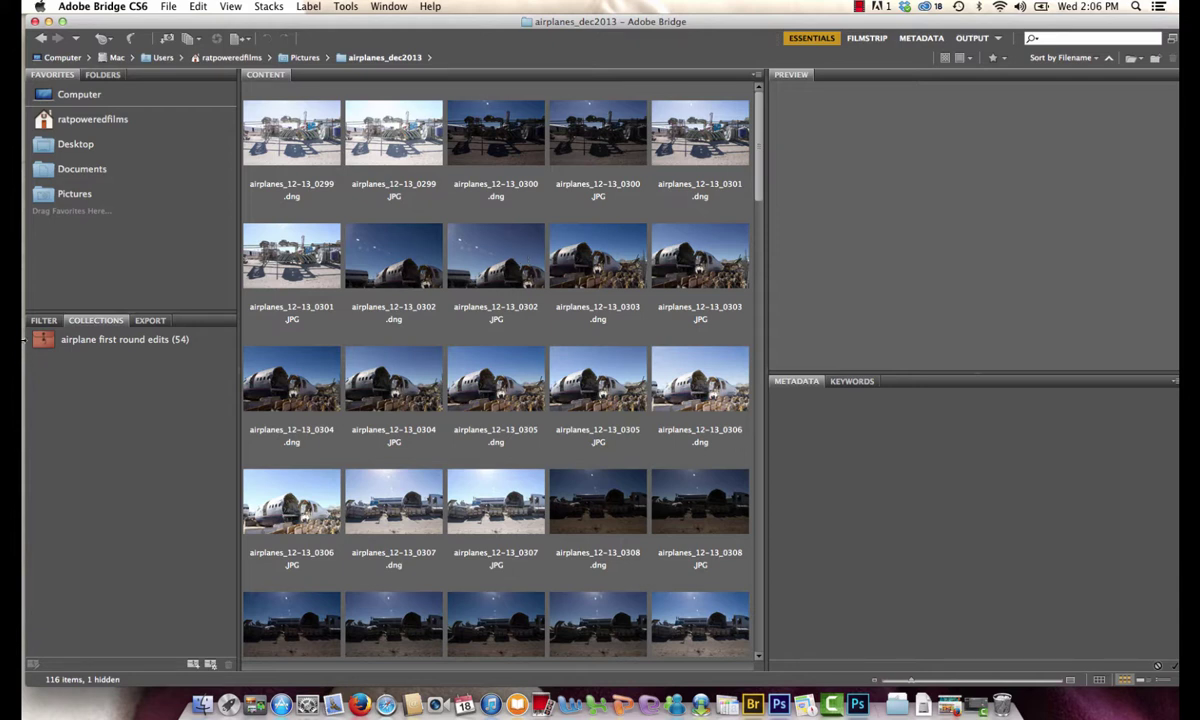
{"action": "left_click", "coordinate": [43, 320]}
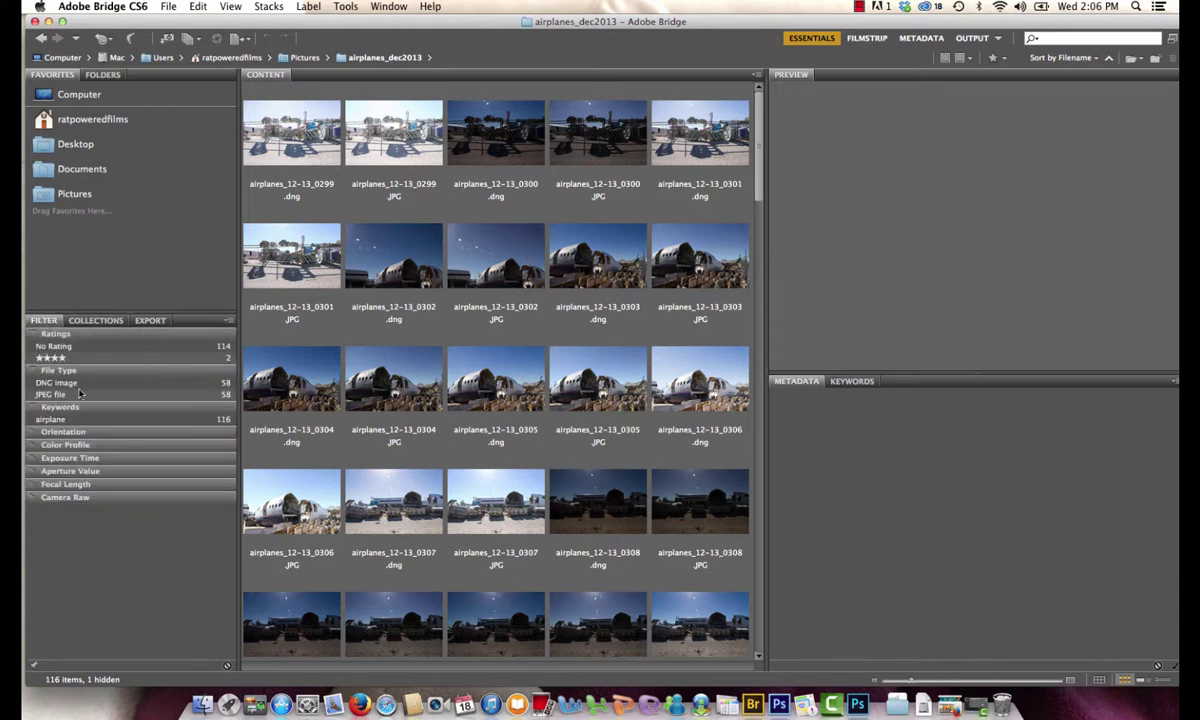
{"action": "left_click", "coordinate": [83, 347]}
{"action": "left_click", "coordinate": [83, 347]}
{"action": "left_click", "coordinate": [84, 359]}
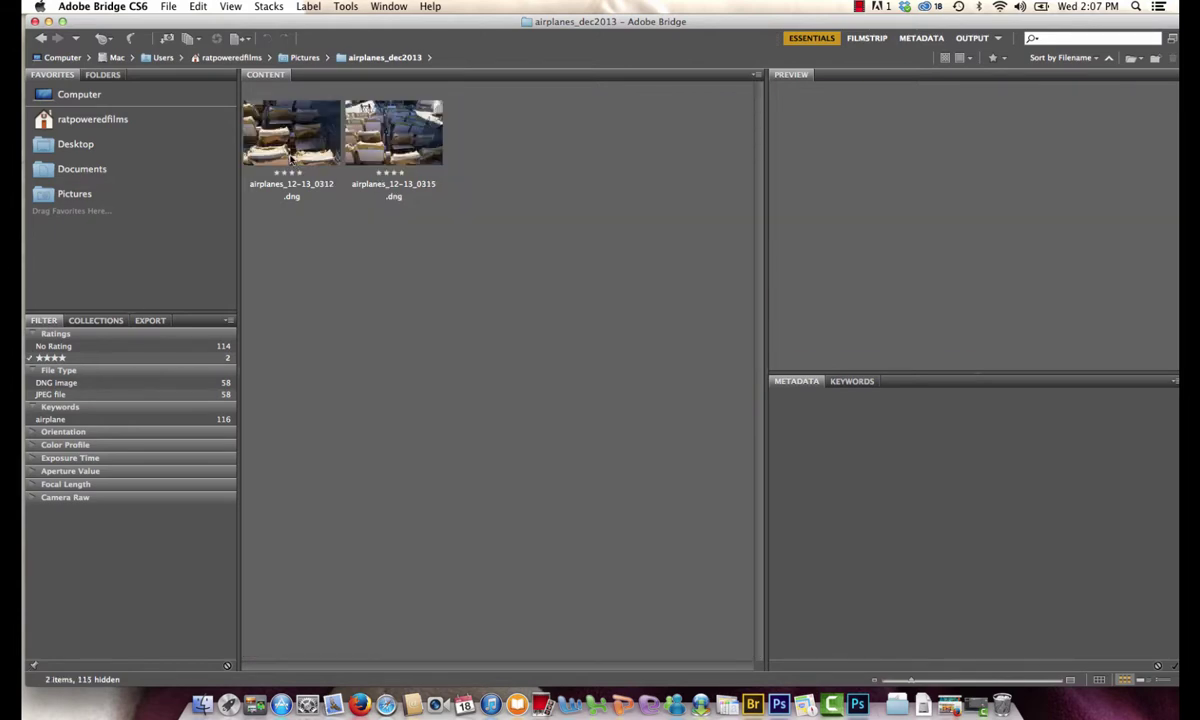
Preview the four-star photos airplanes_12-13_0312.dng and airplanes_12-13_0315.dng, and clear the rating filter.
{"action": "left_click", "coordinate": [275, 150]}
{"action": "left_click", "coordinate": [386, 144]}
{"action": "left_click", "coordinate": [298, 129]}
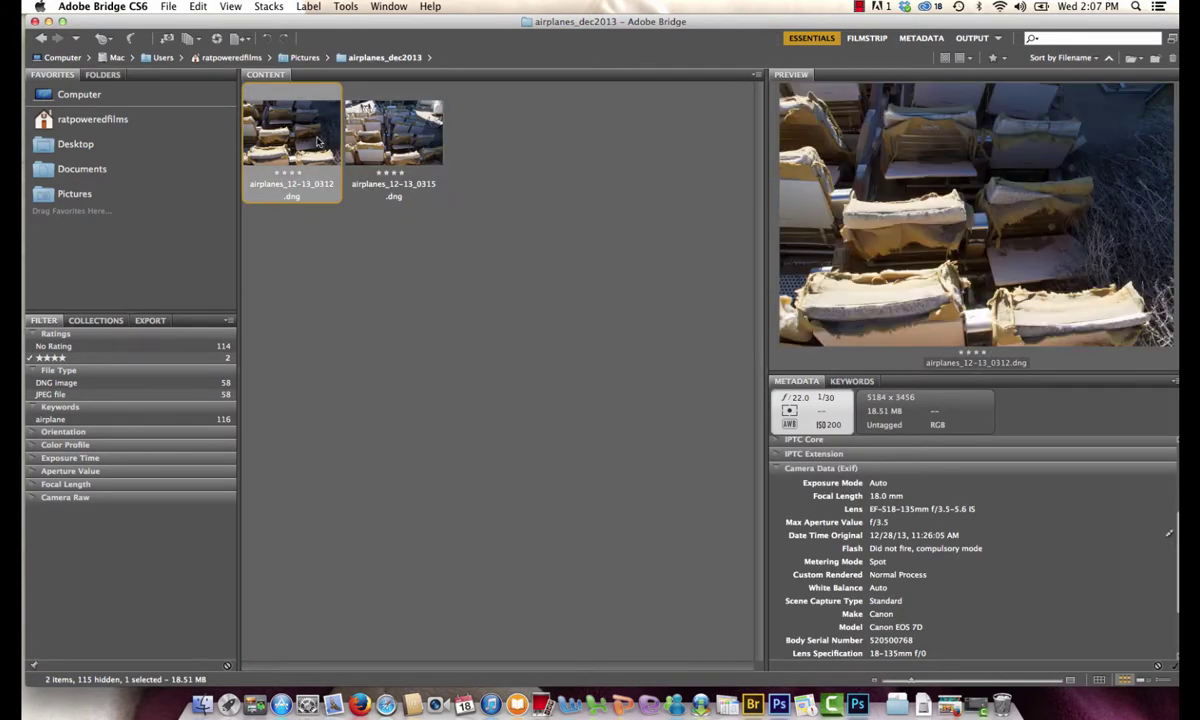
{"action": "left_click", "coordinate": [370, 125]}
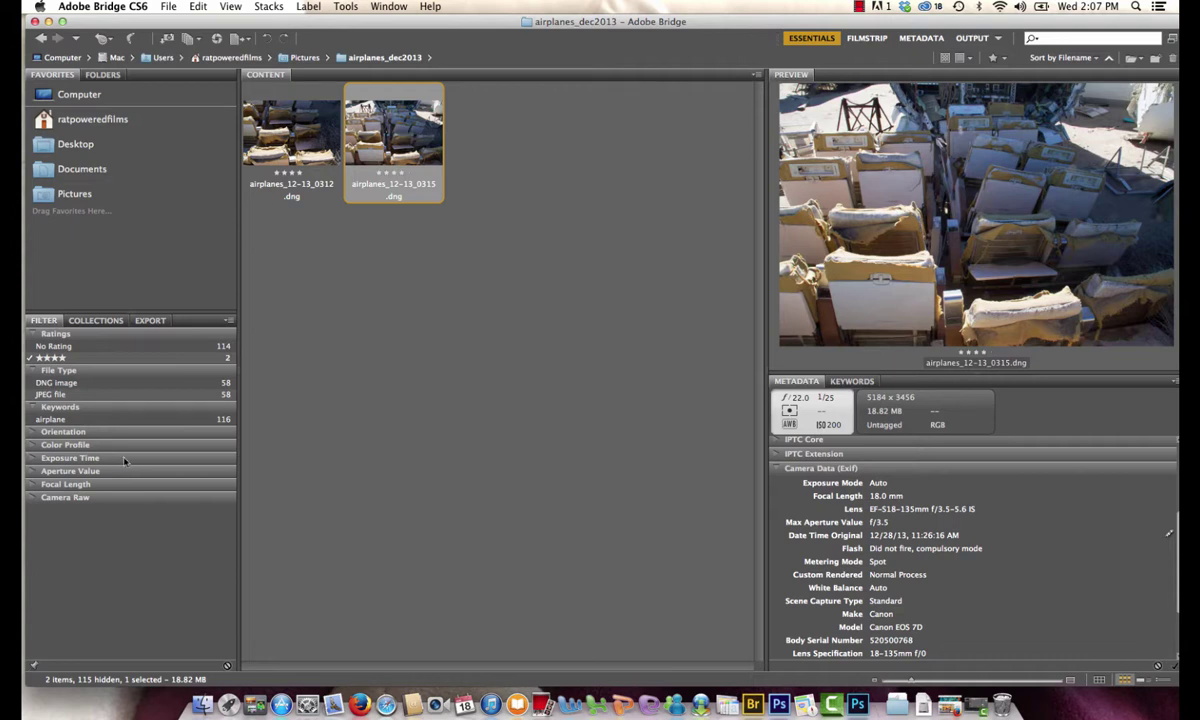
{"action": "left_click", "coordinate": [77, 360]}
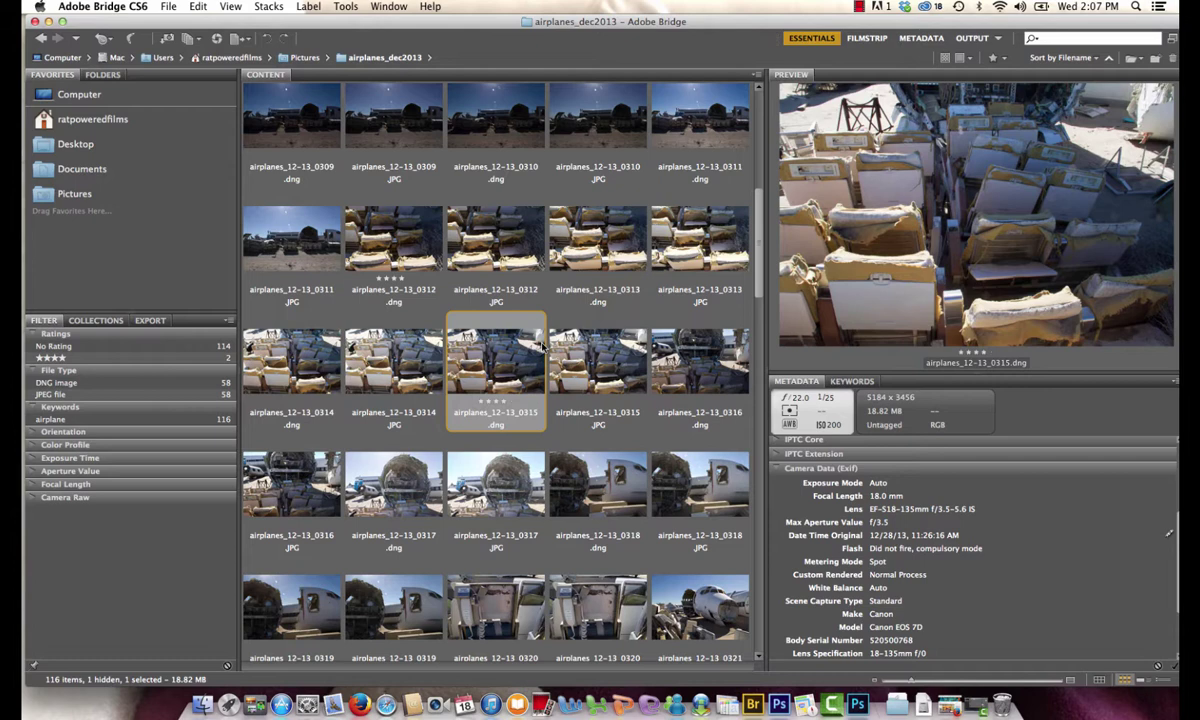
Open the "airplane first round edits" collection and view all of its photos in Review Mode.
{"action": "left_click", "coordinate": [97, 321]}
{"action": "left_click", "coordinate": [96, 335]}
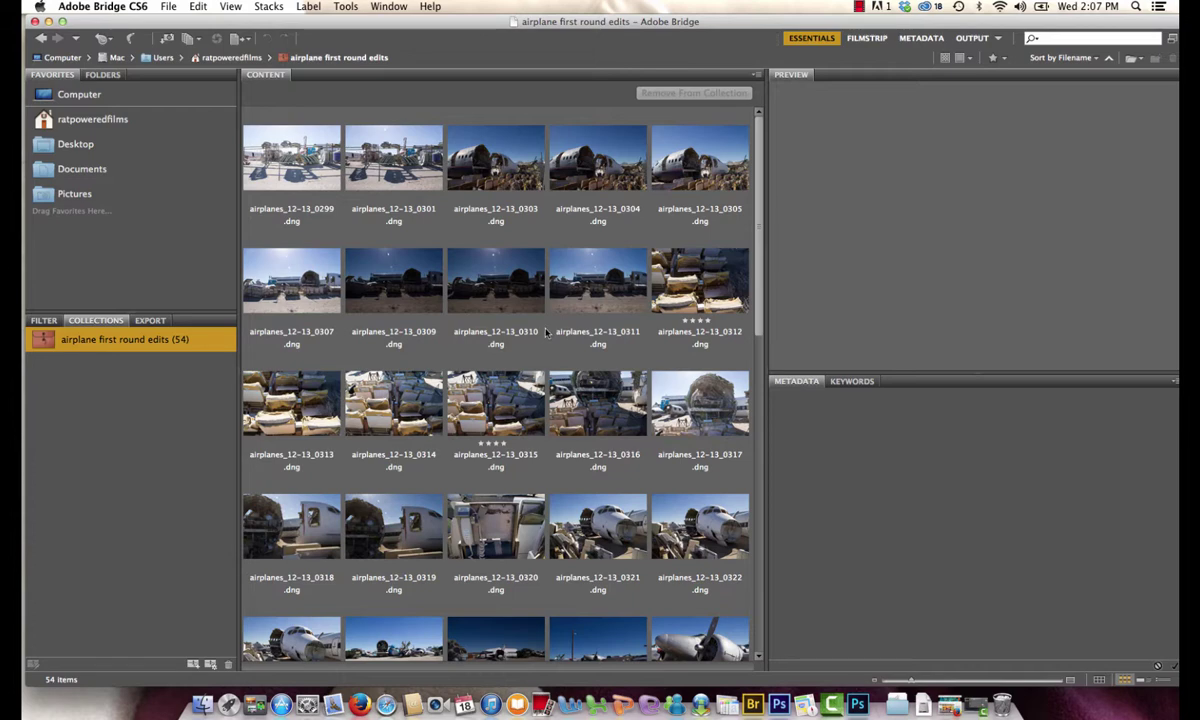
{"action": "key", "text": "super+a"}
{"action": "left_click", "coordinate": [268, 6]}
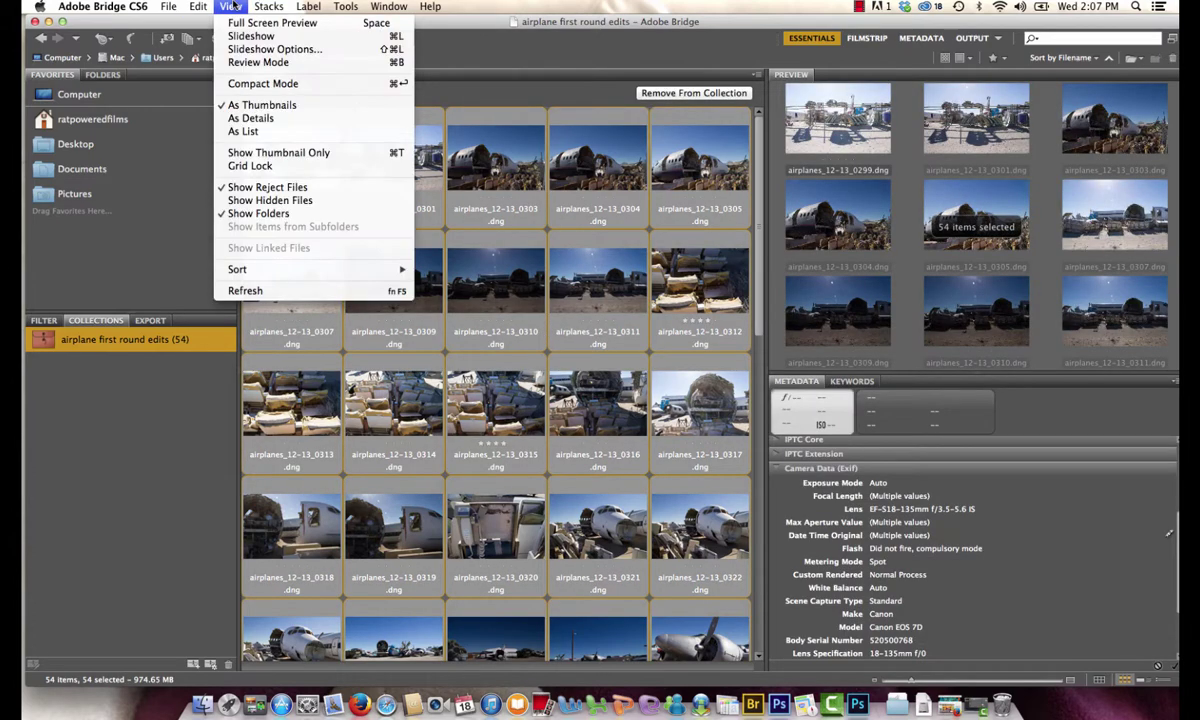
{"action": "left_click", "coordinate": [262, 62]}
Go through the collection in Review Mode up to airplanes_12-13_0314.dng, dropping airplanes_12-13_0299.dng, airplanes_12-13_0304.dng and airplanes_12-13_0309.dng.
{"action": "key", "text": "Right"}
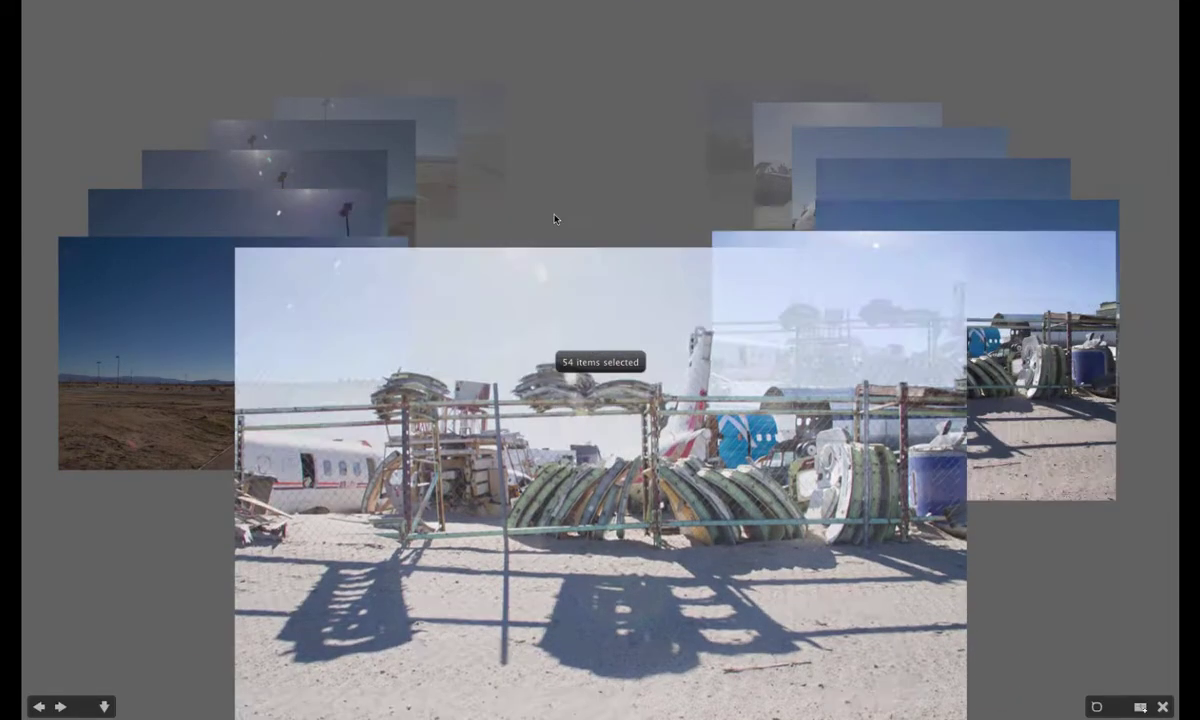
{"action": "key", "text": "Right"}
{"action": "key", "text": "Right"}
{"action": "key", "text": "Right"}
{"action": "key", "text": "Right"}
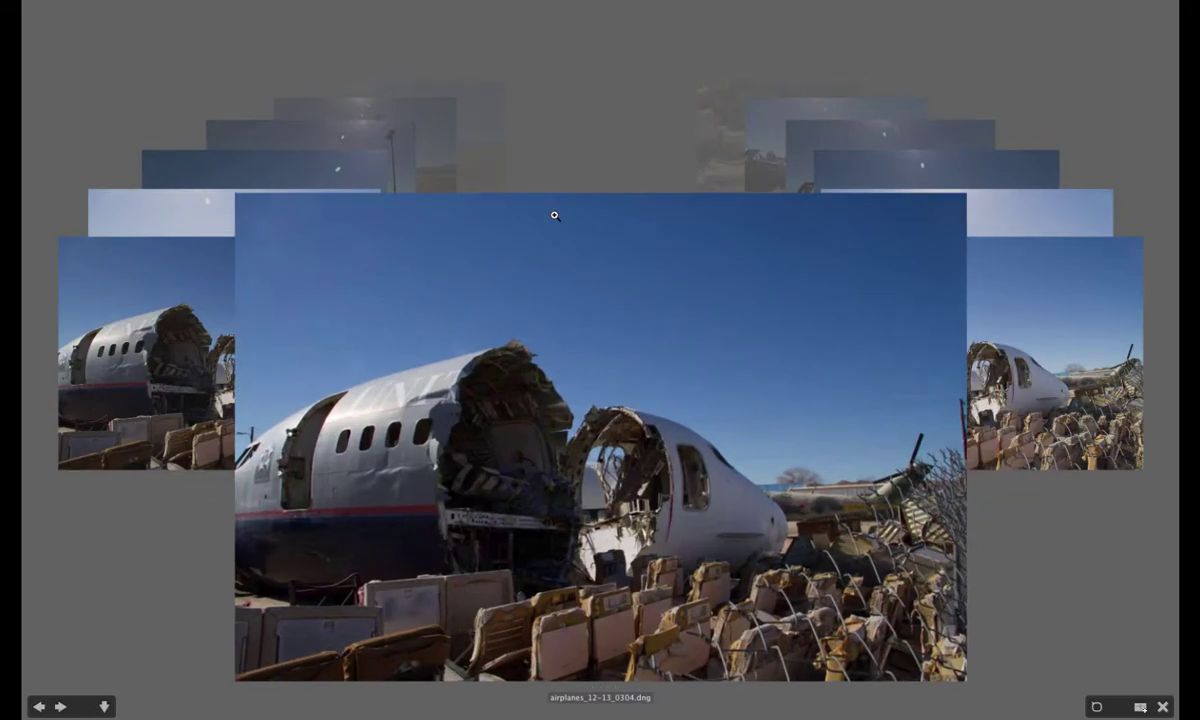
{"action": "key", "text": "Right"}
{"action": "key", "text": "Right"}
{"action": "key", "text": "Right"}
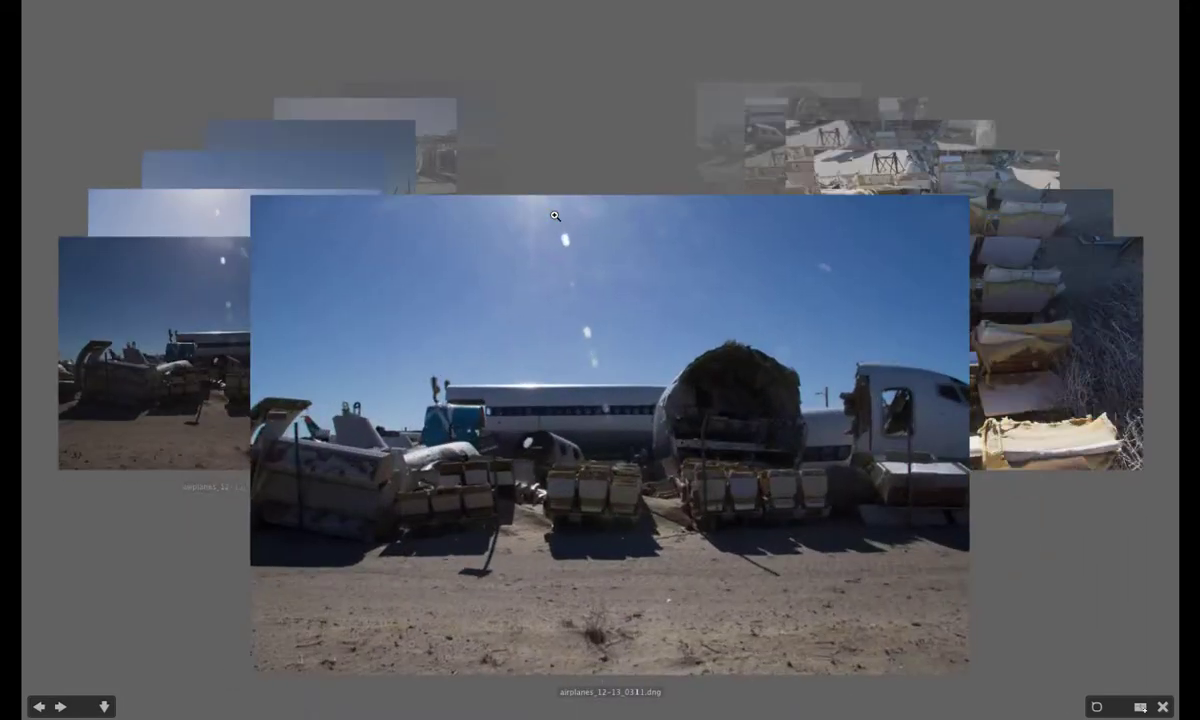
{"action": "key", "text": "Right"}
{"action": "key", "text": "Right"}
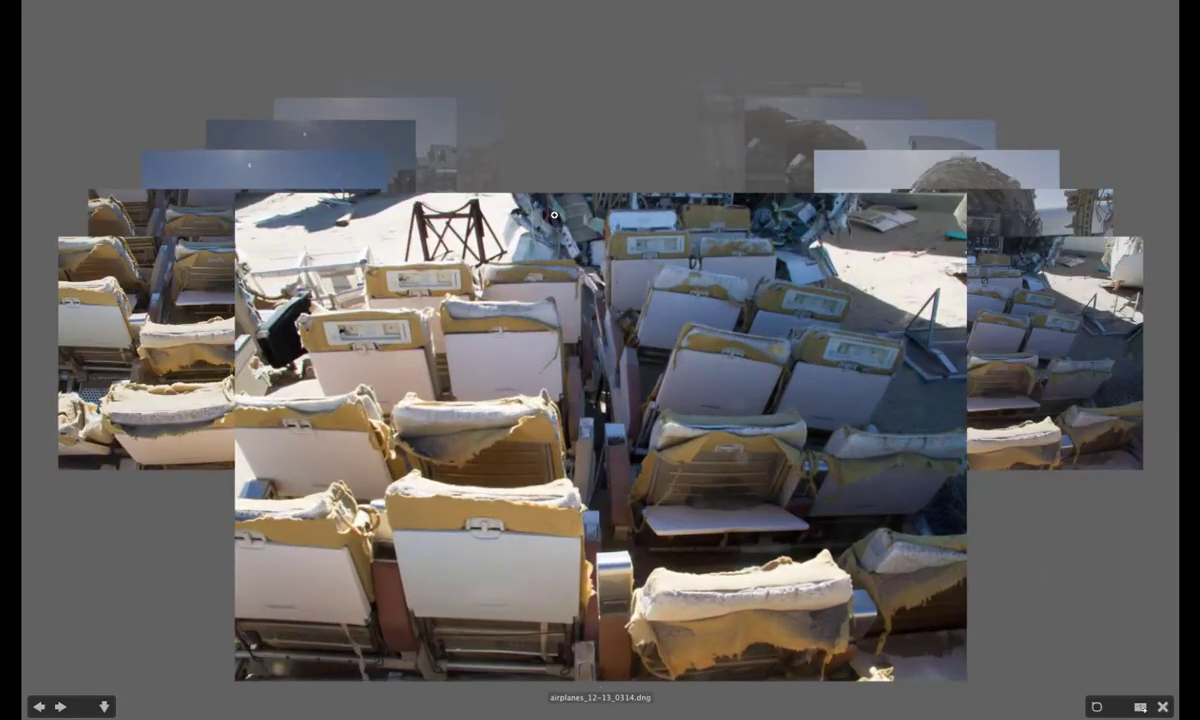
Save the remaining Review Mode photos as a collection named "airplane round 2" and compare it with the first-round collection.
{"action": "left_click", "coordinate": [1141, 708]}
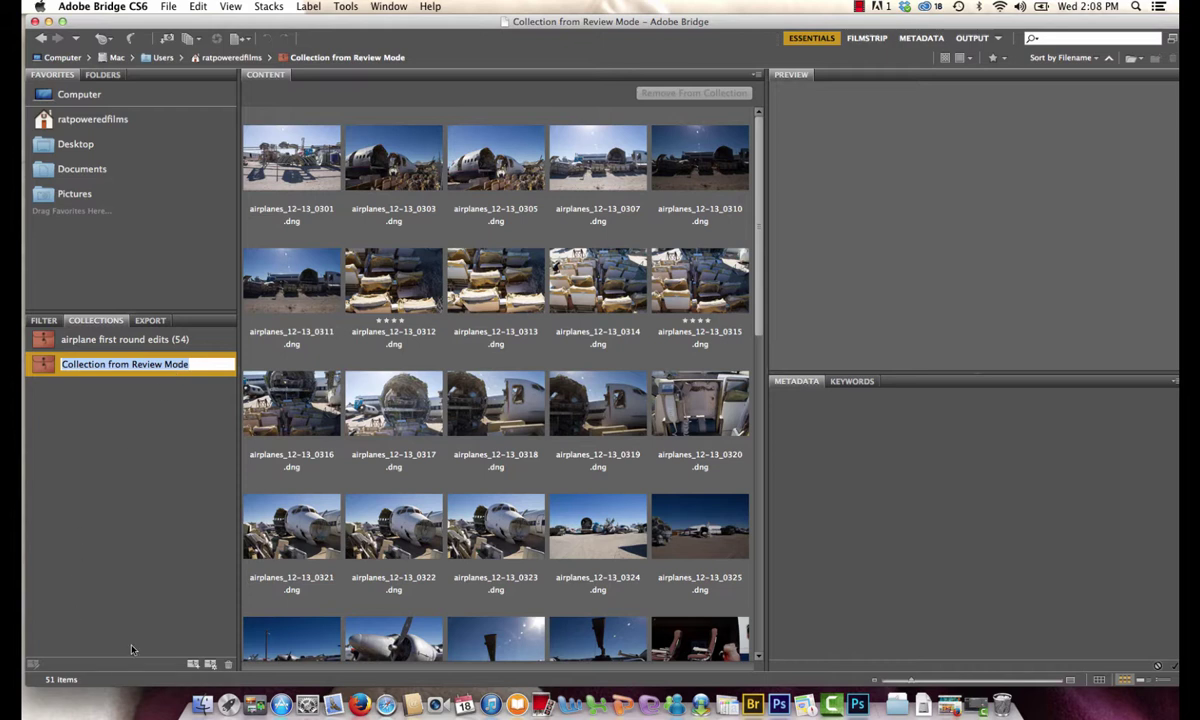
{"action": "type", "text": "airplane"}
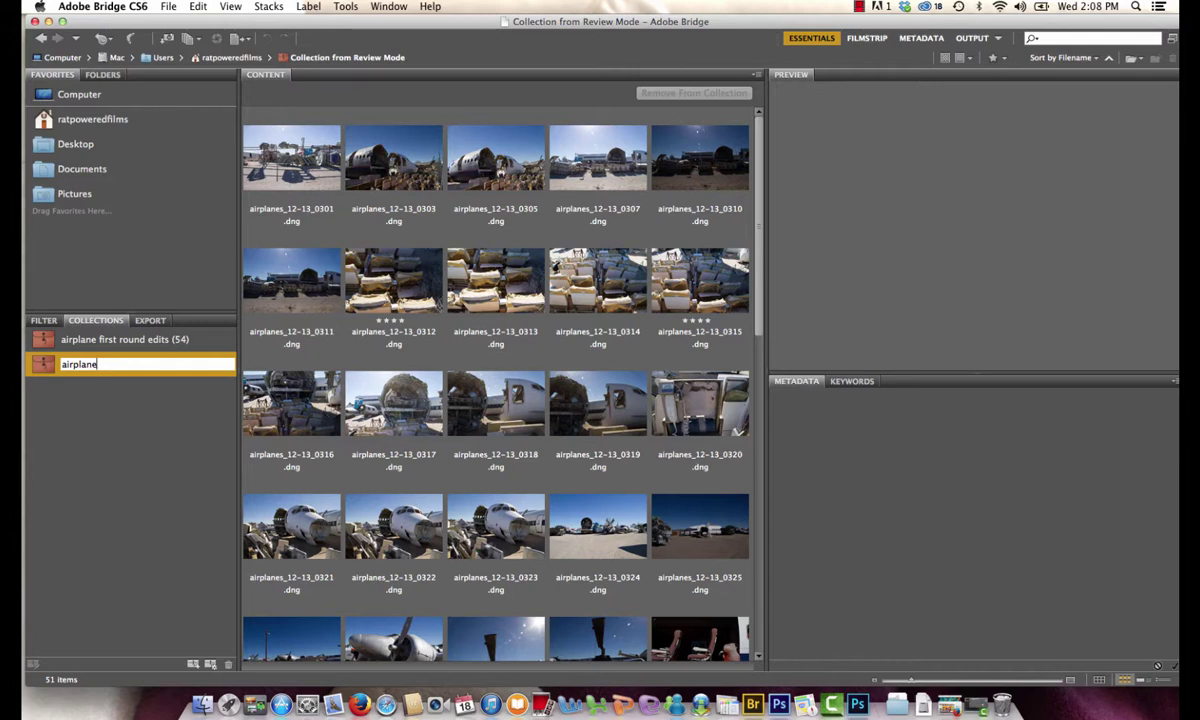
{"action": "type", "text": " round 2"}
{"action": "key", "text": "Return"}
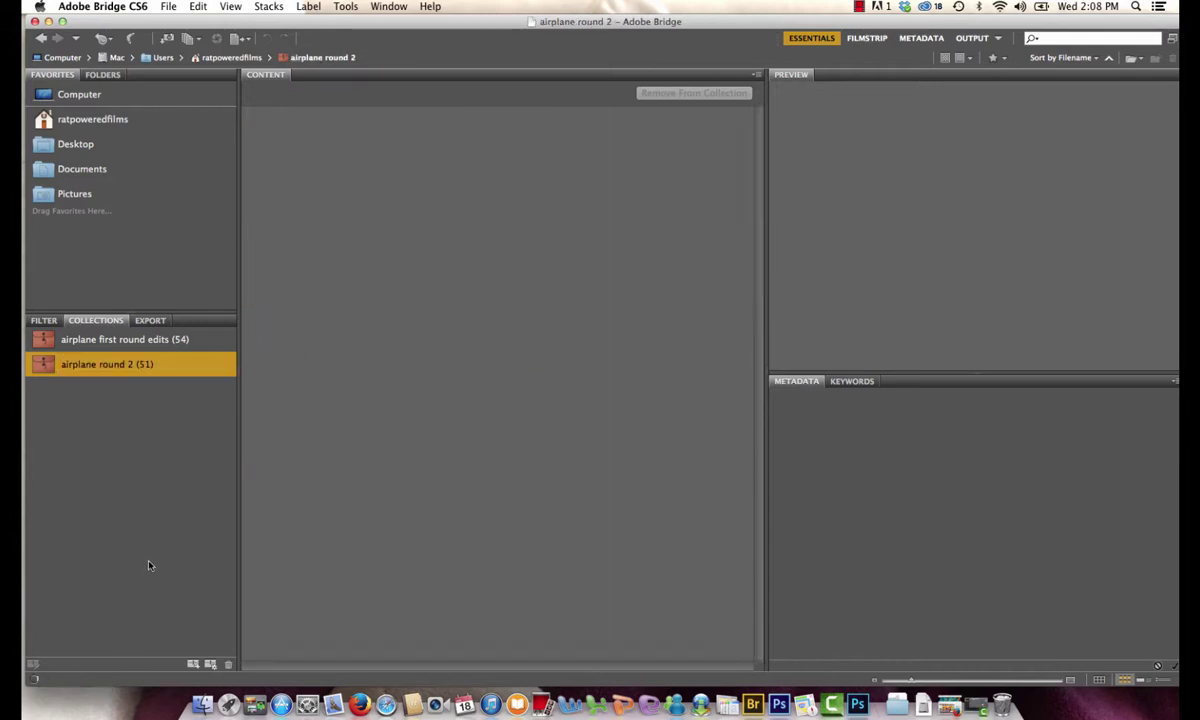
{"action": "left_click", "coordinate": [133, 339]}
{"action": "left_click", "coordinate": [131, 364]}
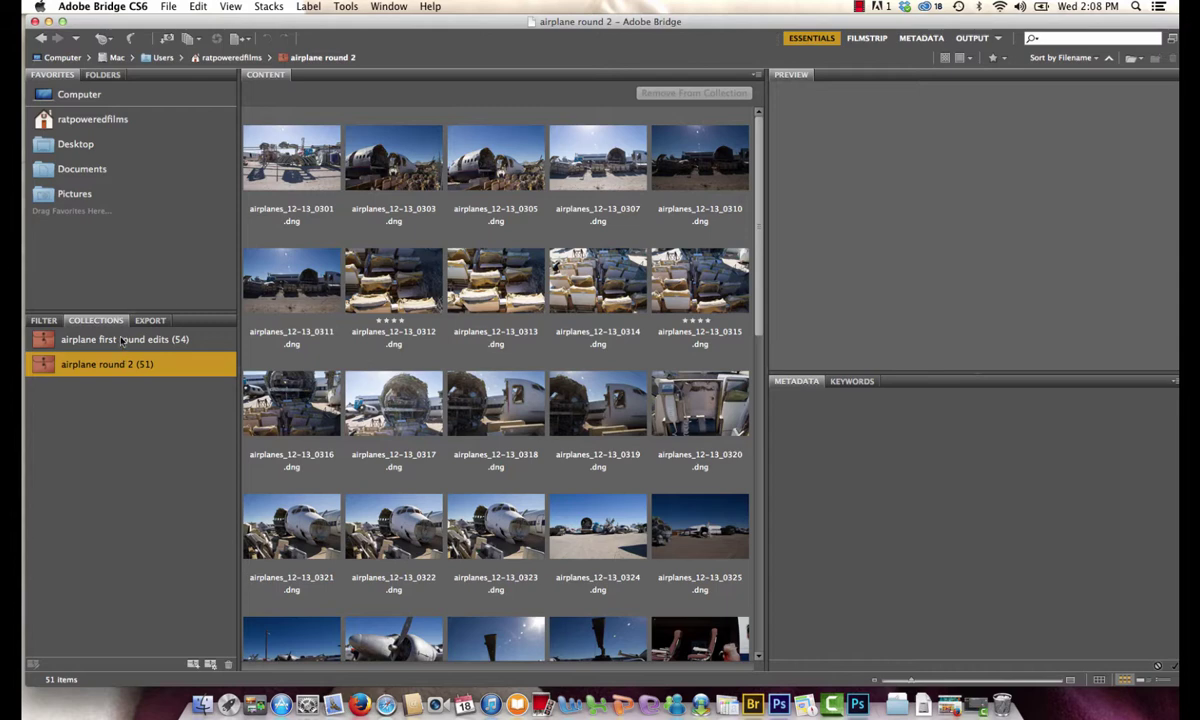
Reopen the airplanes_dec2013 folder in Pictures and display its filter criteria.
{"action": "left_click", "coordinate": [140, 186]}
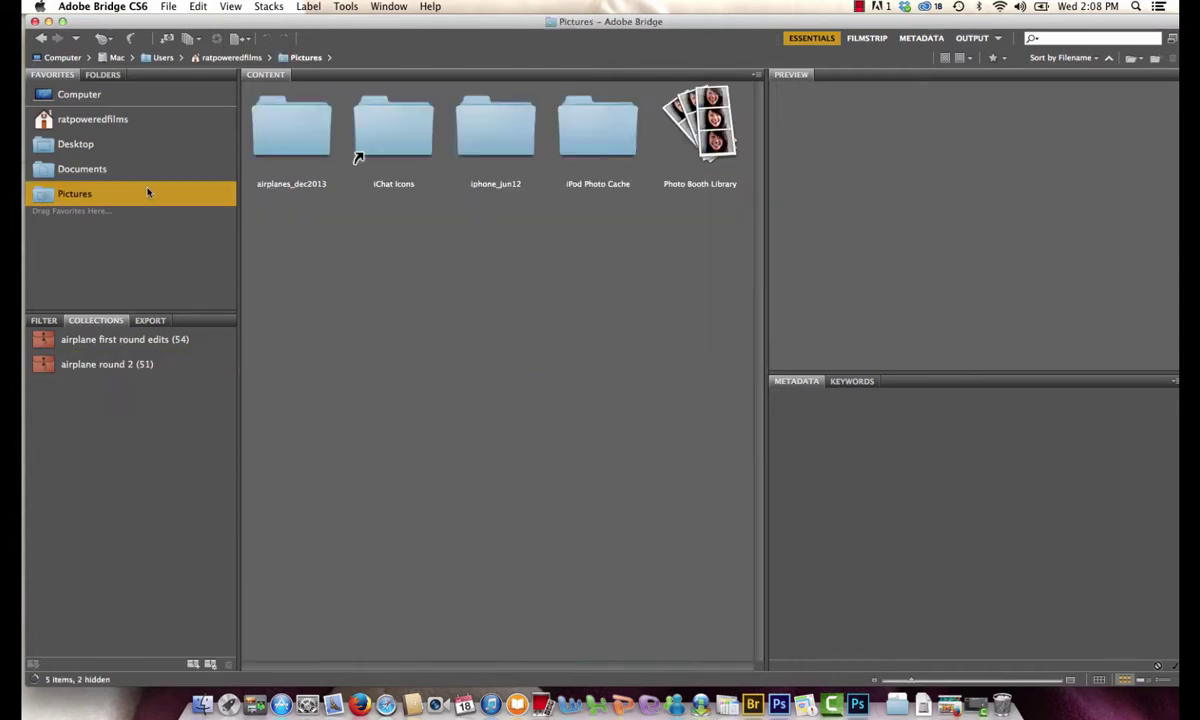
{"action": "left_click", "coordinate": [278, 132]}
{"action": "double_click", "coordinate": [278, 132]}
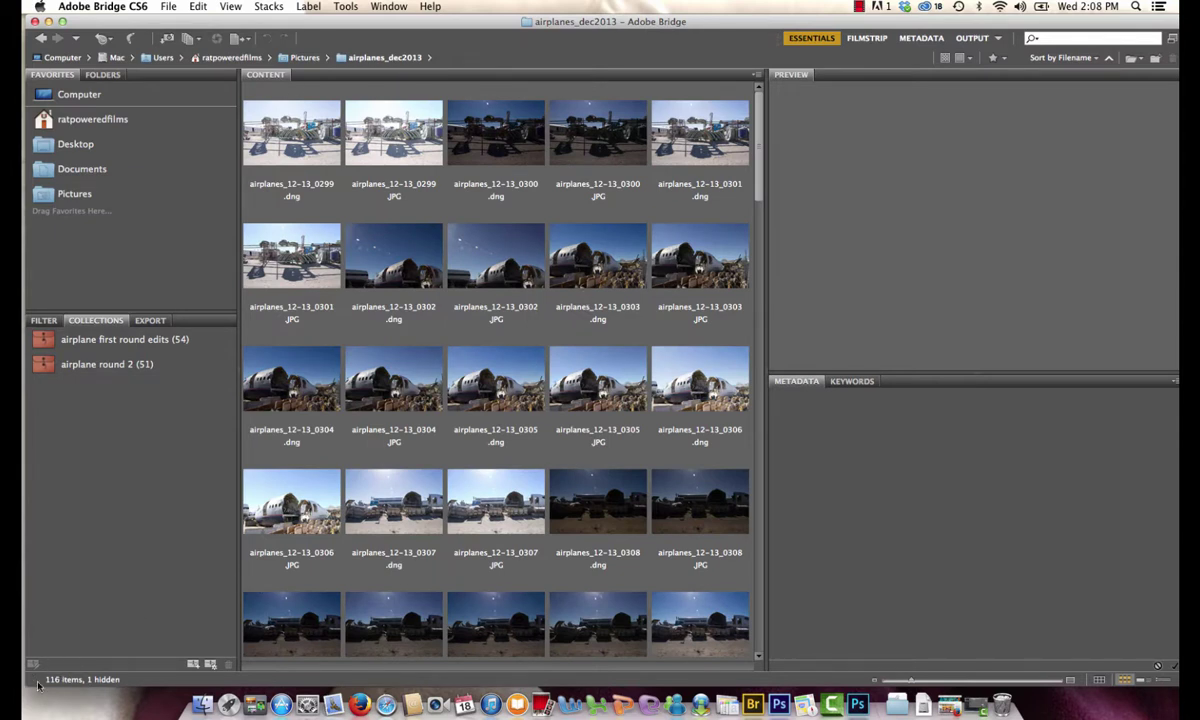
{"action": "left_click", "coordinate": [45, 320]}
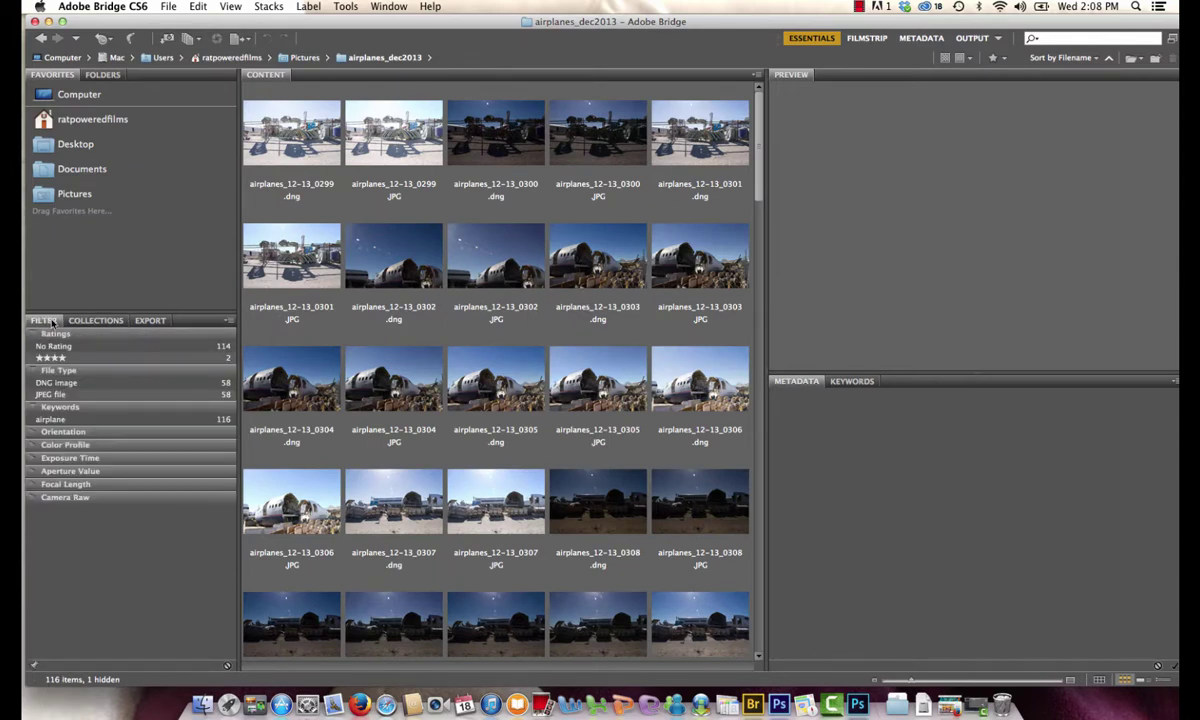